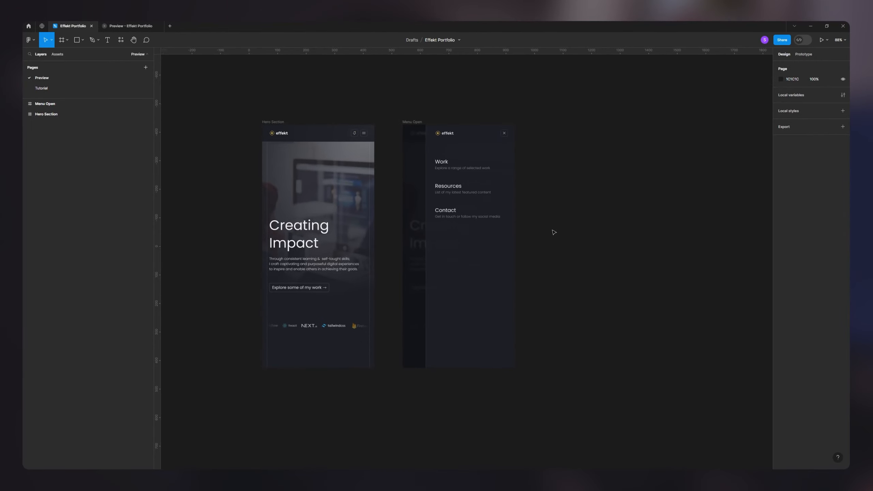
# Examine the layout of the Hero Section and Menu Open frames, including the header icons and sidebar links
pyautogui.scroll(5, 554, 232)
pyautogui.scroll(-4, 608, 241)
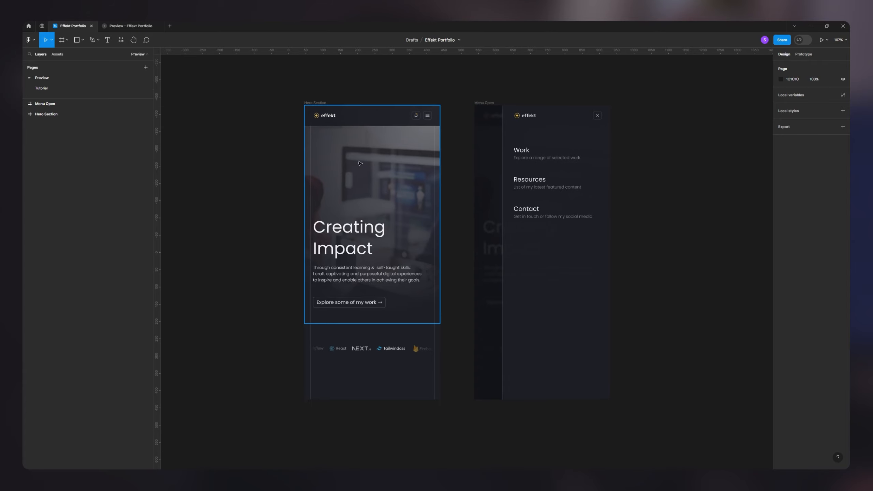
pyautogui.scroll(5, 359, 163)
pyautogui.scroll(-1, 412, 146)
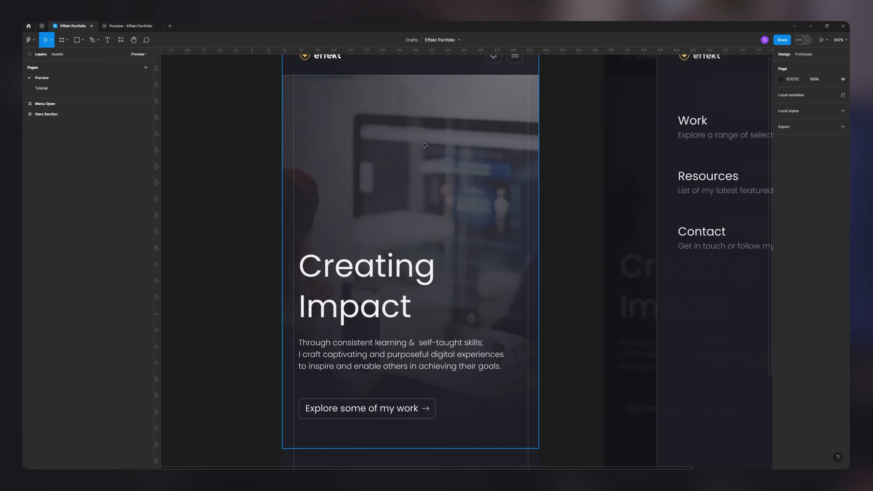
pyautogui.scroll(-3, 551, 161)
pyautogui.scroll(-1, 552, 161)
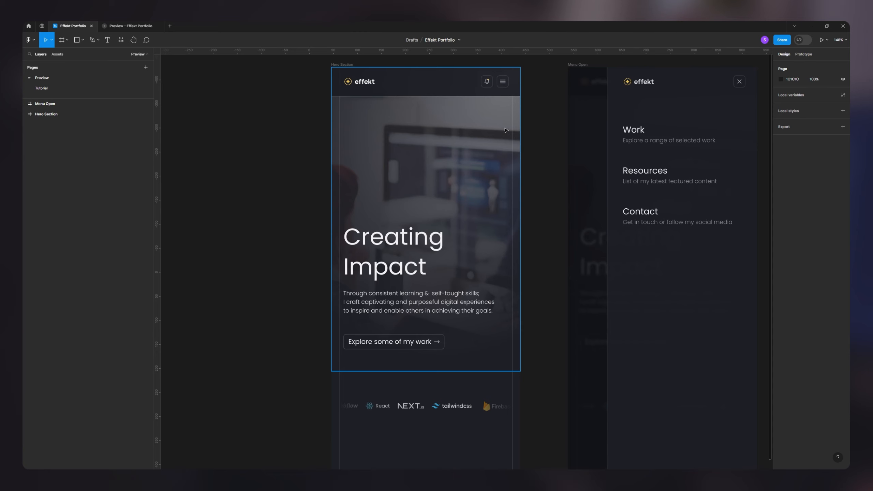
pyautogui.hscroll(3, 701, 134)
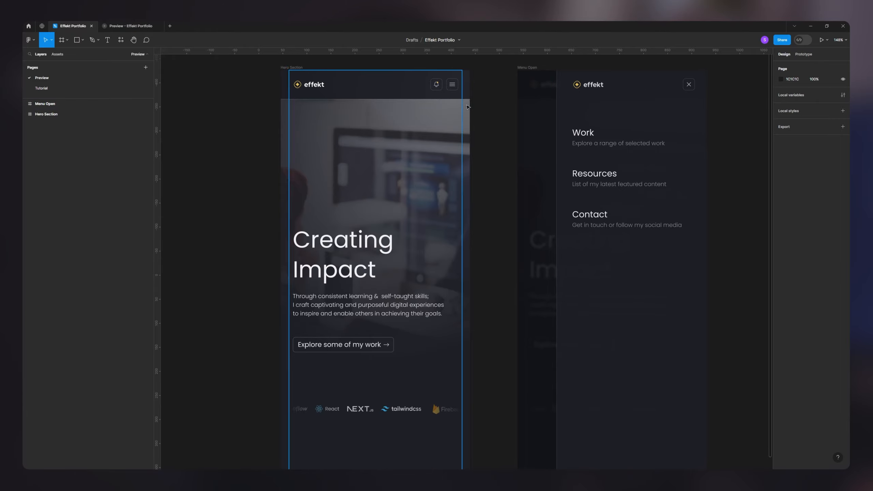
pyautogui.scroll(5, 447, 84)
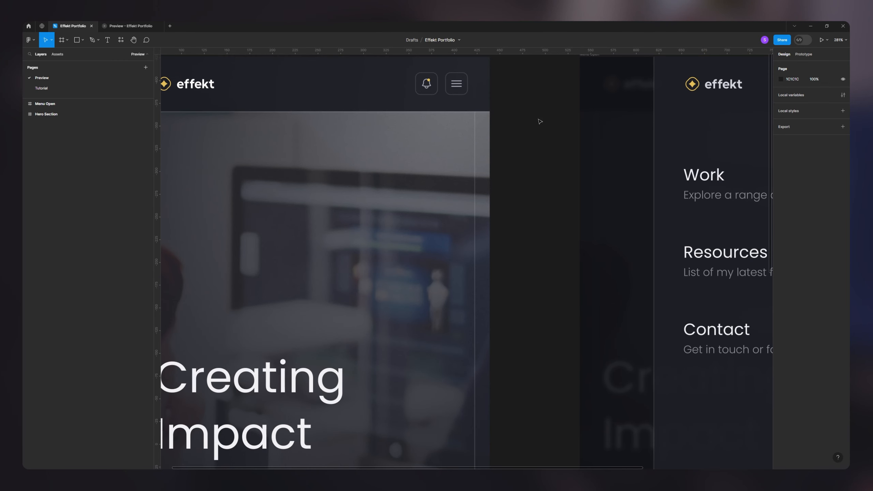
pyautogui.scroll(-5, 539, 121)
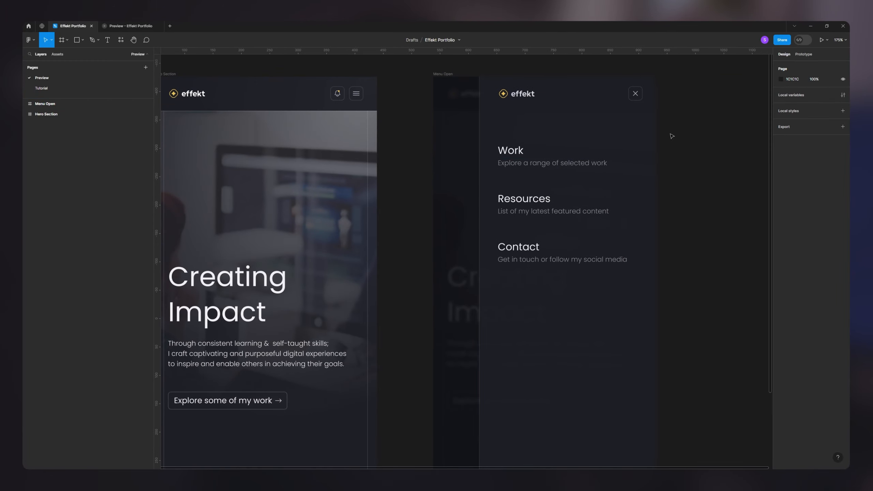
pyautogui.scroll(-3, 685, 155)
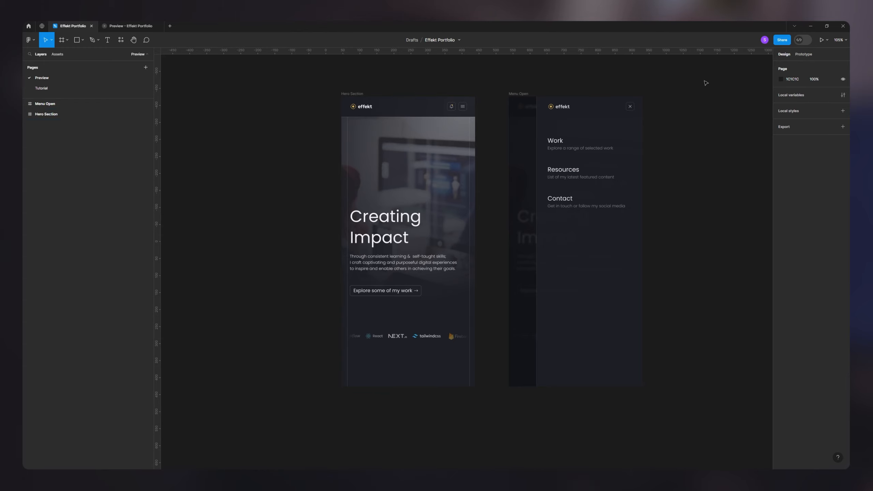
# Show the prototype connections and preview the Menu Interaction flow from the Hero Section in an enlarged, repositioned inline preview window
pyautogui.click(808, 55)
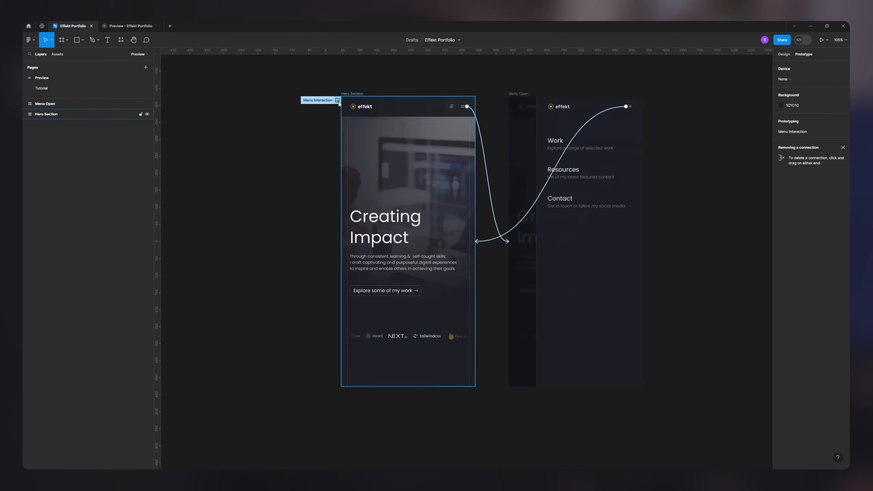
pyautogui.scroll(-3, 414, 159)
pyautogui.click(365, 130)
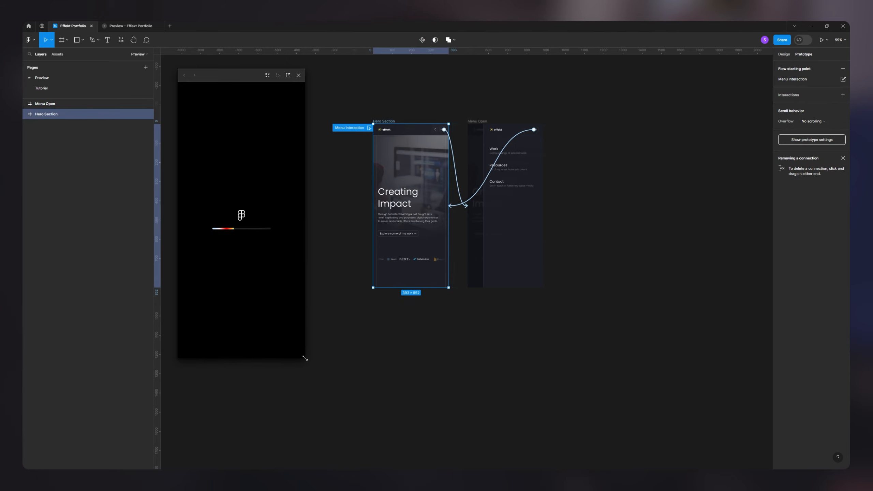
pyautogui.moveTo(305, 358); pyautogui.dragTo(383, 431)
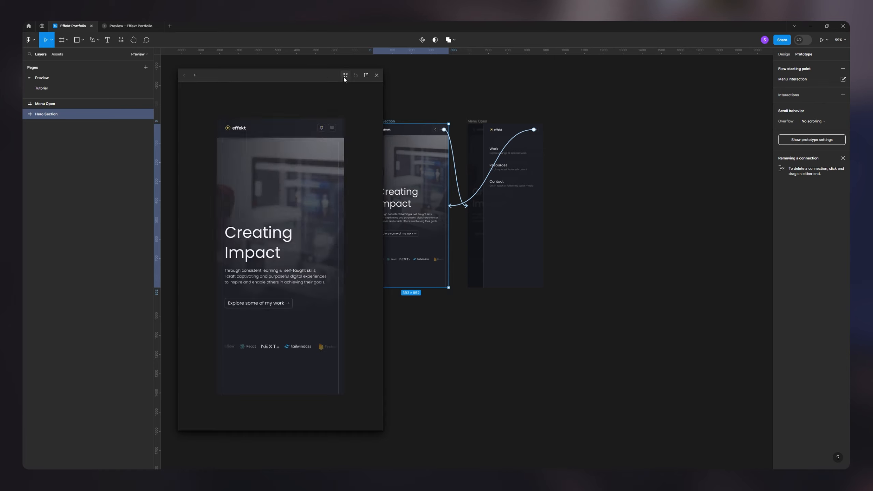
pyautogui.moveTo(241, 78); pyautogui.dragTo(252, 111)
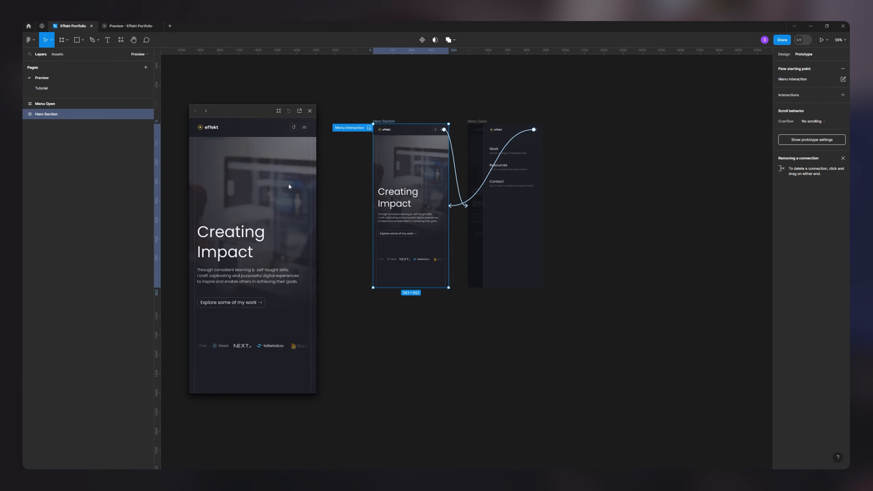
# Test the prototype by repeatedly opening the sidebar with the burger menu and closing it with its X icon
pyautogui.click(304, 128)
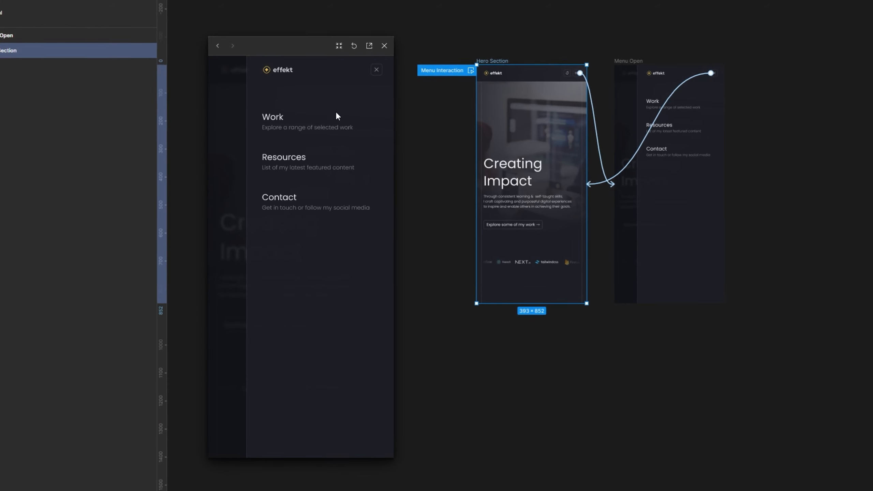
pyautogui.click(376, 70)
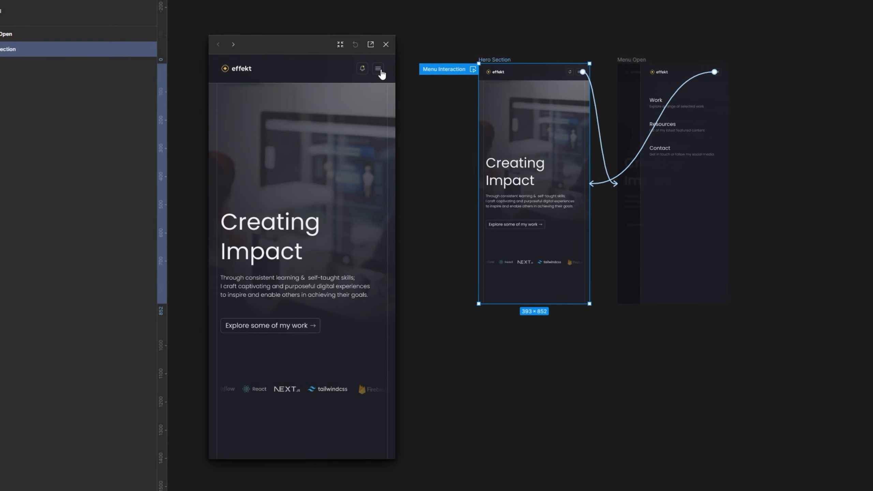
pyautogui.click(381, 71)
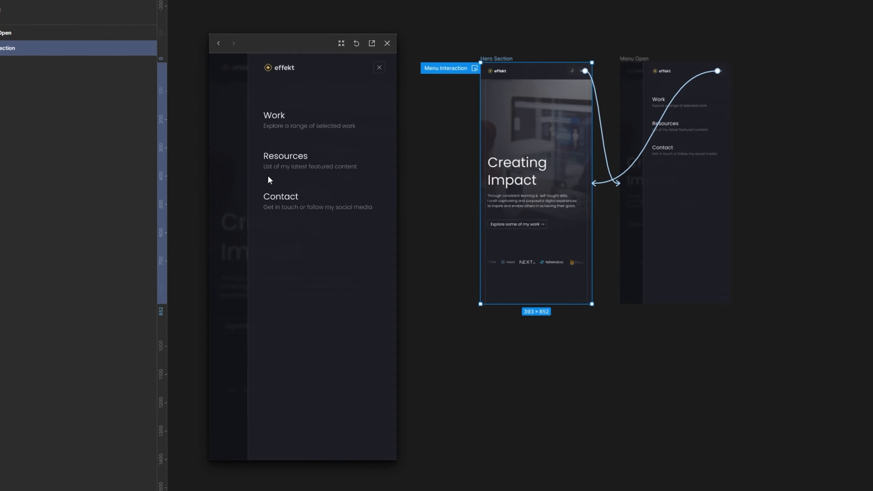
pyautogui.click(381, 68)
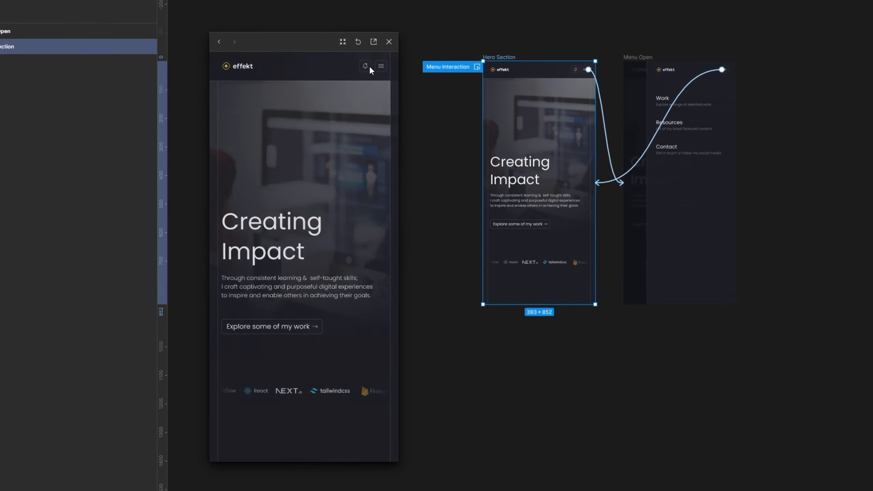
pyautogui.click(378, 67)
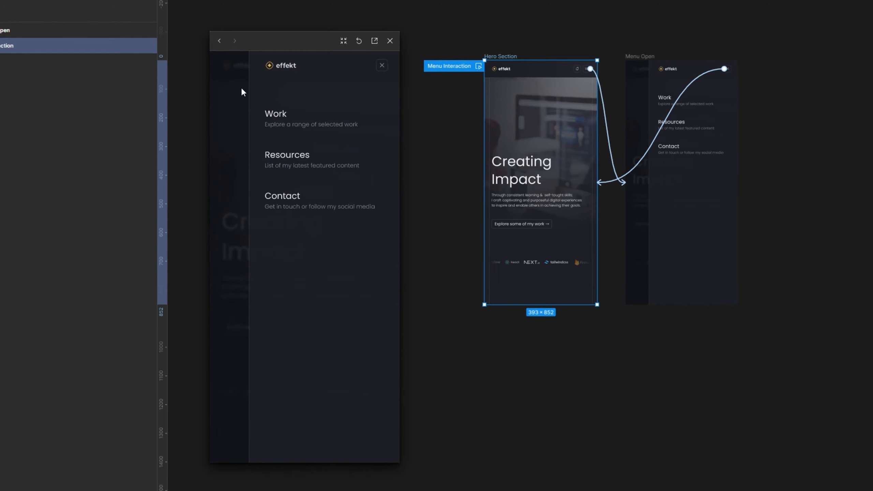
pyautogui.click(383, 67)
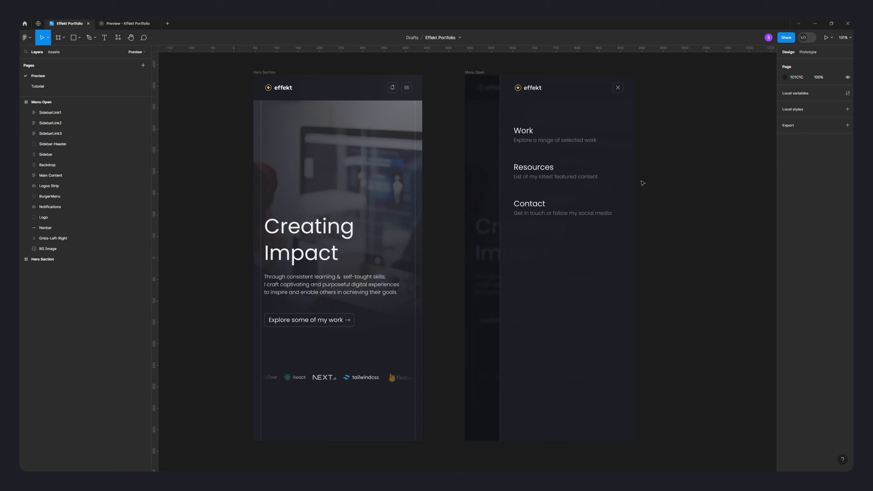
# Inspect the Menu Open frame's parts: the backdrop area, sidebar, sidebar header and the Work, Resources and Contact links
pyautogui.click(491, 145)
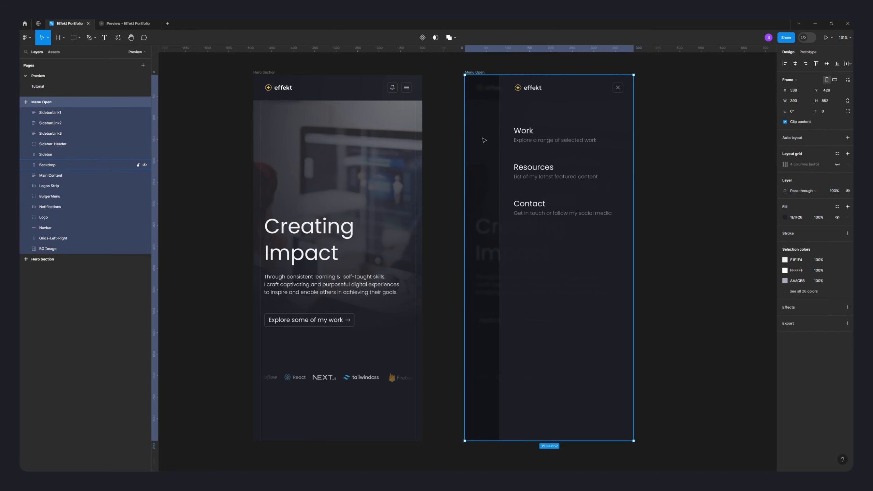
pyautogui.click(509, 132)
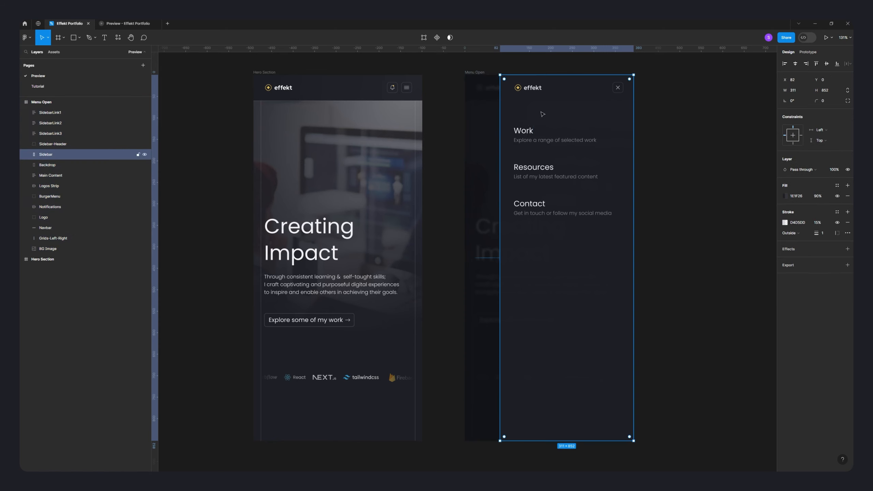
pyautogui.click(534, 92)
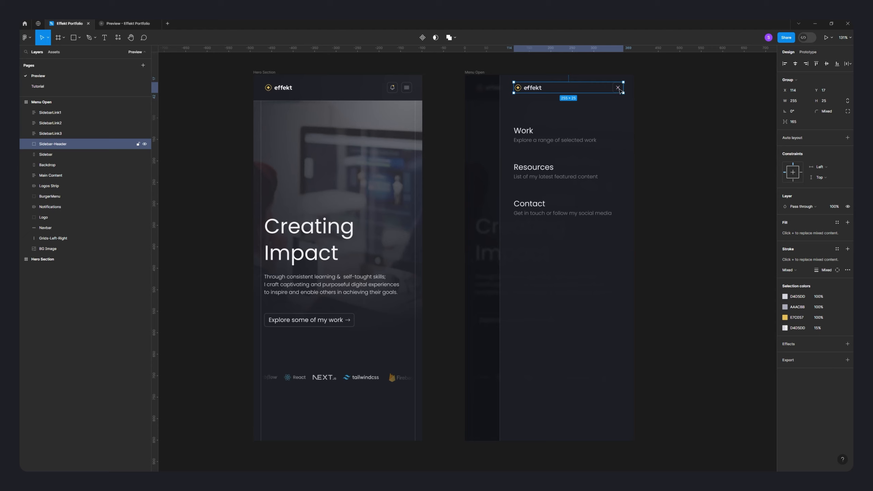
pyautogui.click(541, 140)
pyautogui.click(538, 171)
pyautogui.click(536, 206)
pyautogui.click(536, 174)
pyautogui.click(540, 141)
pyautogui.click(655, 165)
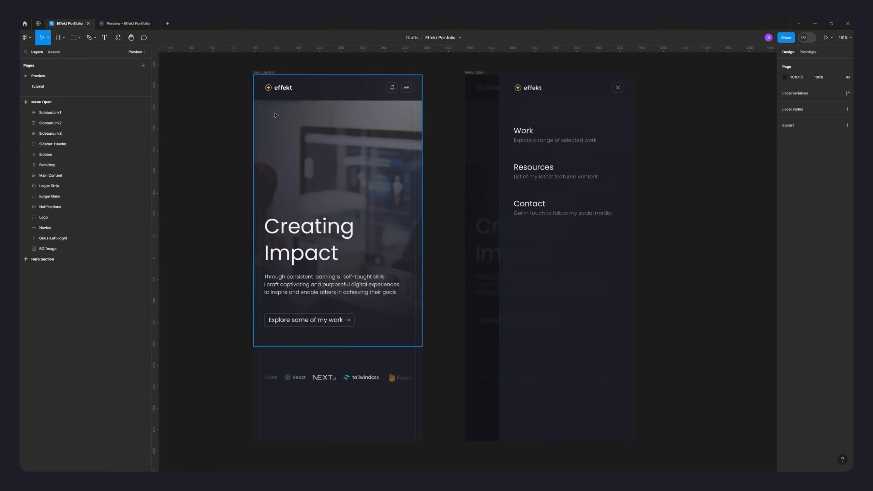
# Switch to the Tutorial page and duplicate the Hero Section frame to its right with a gap of about 87 px
pyautogui.click(52, 86)
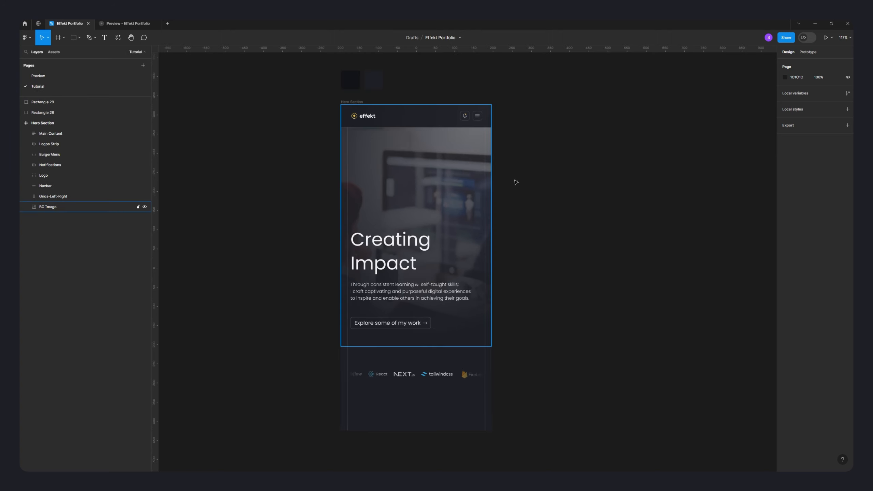
pyautogui.click(360, 102)
pyautogui.keyDown('alt'); pyautogui.moveTo(360, 103); pyautogui.dragTo(544, 109); pyautogui.keyUp('alt')
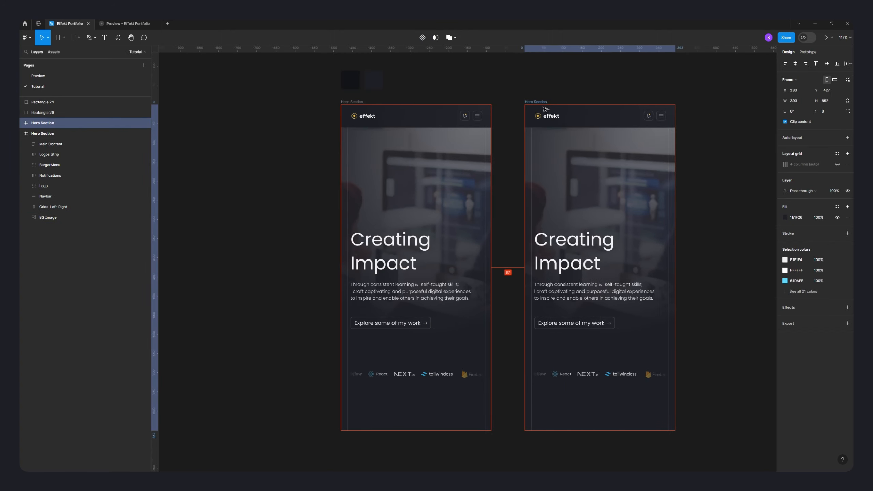
pyautogui.click(701, 165)
pyautogui.moveTo(704, 185); pyautogui.dragTo(670, 178)
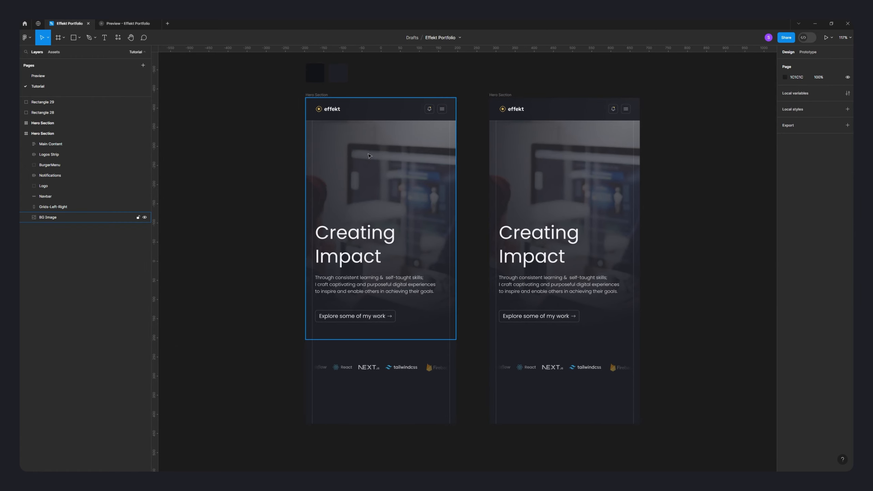
# Group all layers of the duplicated Hero Section, from Main Content to BG Image, and lock the group
pyautogui.click(79, 123)
pyautogui.click(26, 122)
pyautogui.click(38, 134)
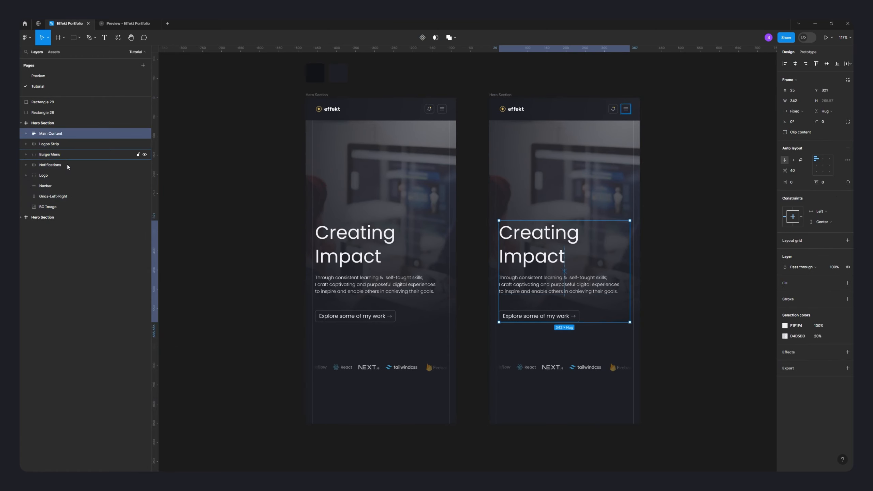
pyautogui.keyDown('shift'); pyautogui.click(57, 207); pyautogui.keyUp('shift')
pyautogui.hotkey('ctrl', 'g')
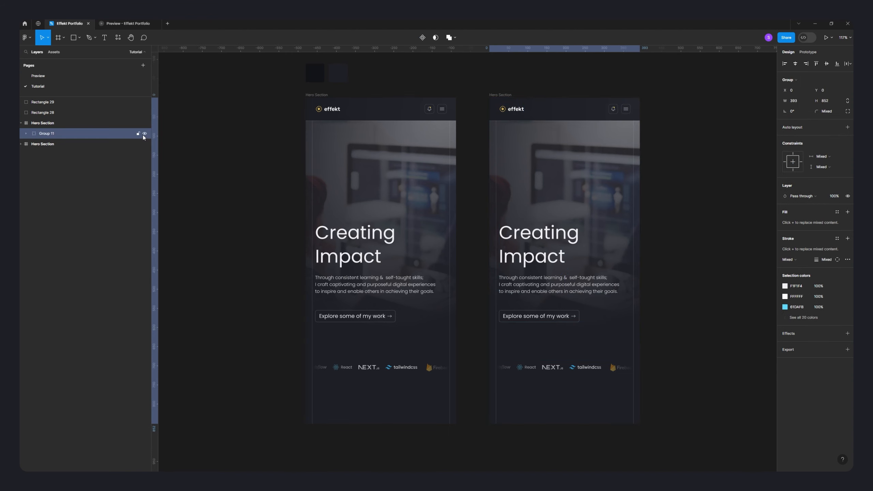
pyautogui.click(225, 144)
pyautogui.click(131, 137)
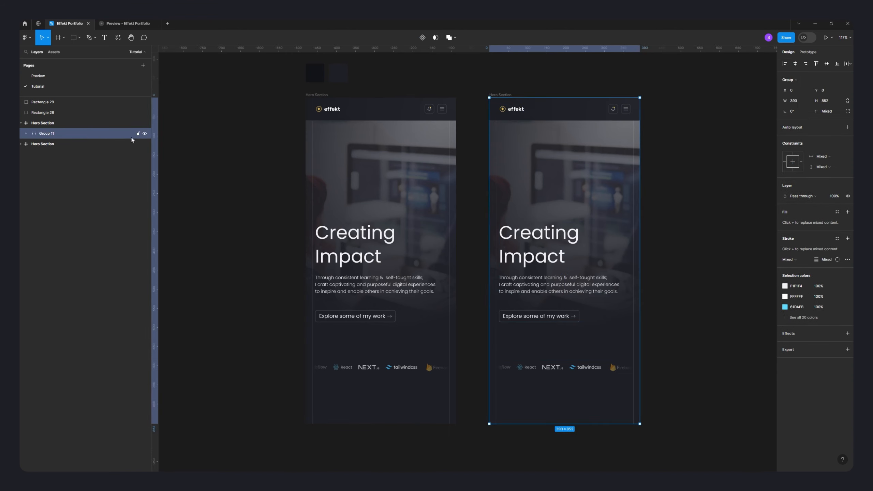
pyautogui.click(192, 157)
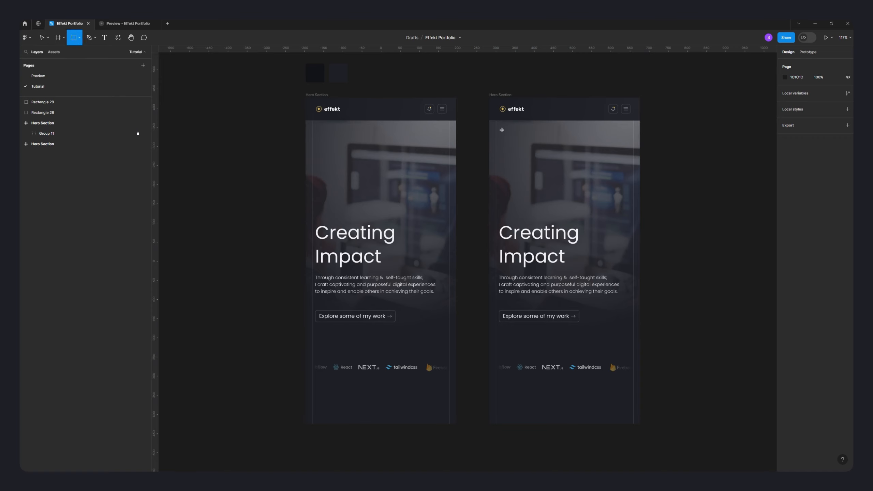
# Cover the duplicated frame with a 393 × 852 rectangle filled with the darker swatch colour 131418 at 90% opacity
pyautogui.moveTo(490, 99); pyautogui.dragTo(640, 425)
pyautogui.moveTo(489, 241)
pyautogui.mouseDown()
pyautogui.moveTo(497, 240)
pyautogui.moveTo(486, 237)
pyautogui.mouseUp()
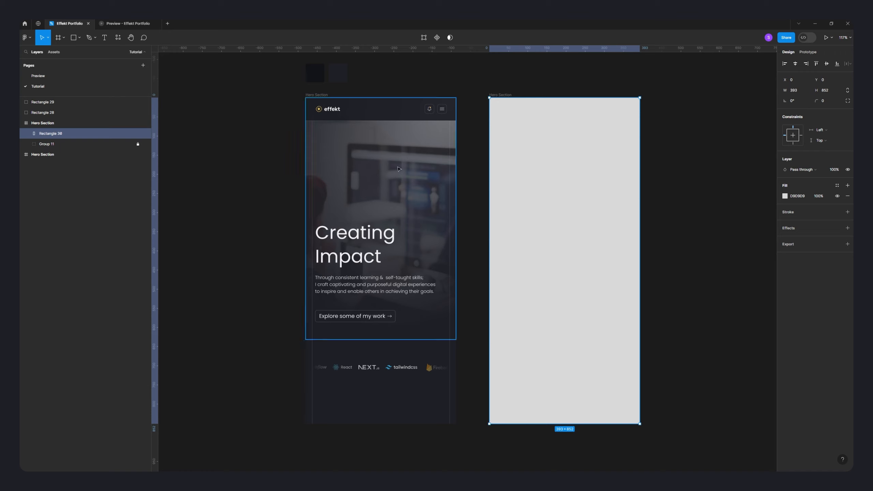
pyautogui.press('i')
pyautogui.click(314, 71)
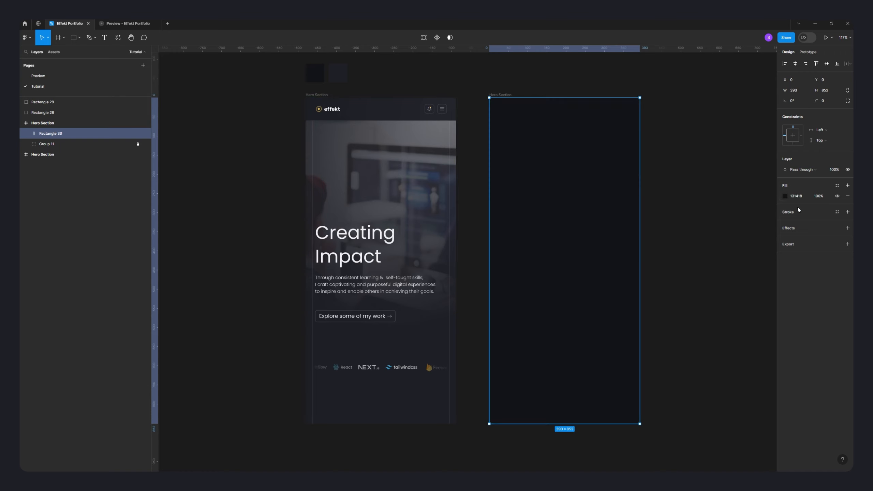
pyautogui.press('Return')
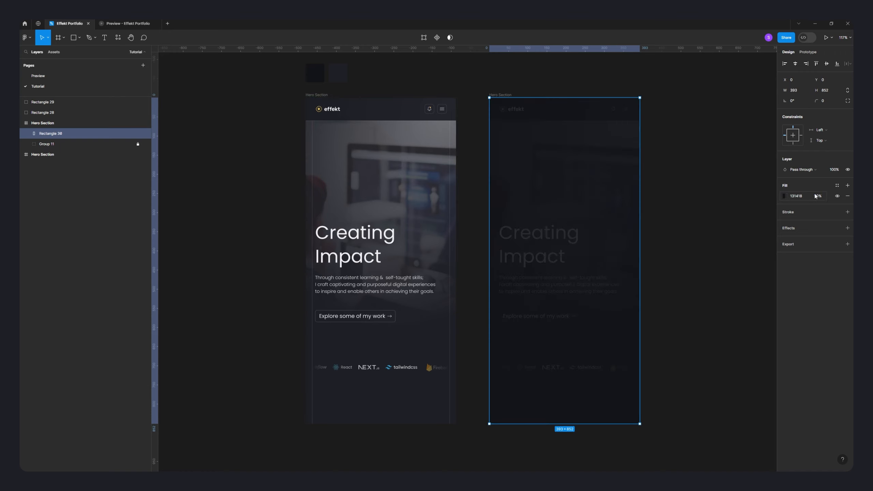
# Add a background blur effect of 8 to the dark overlay rectangle
pyautogui.click(847, 228)
pyautogui.click(813, 240)
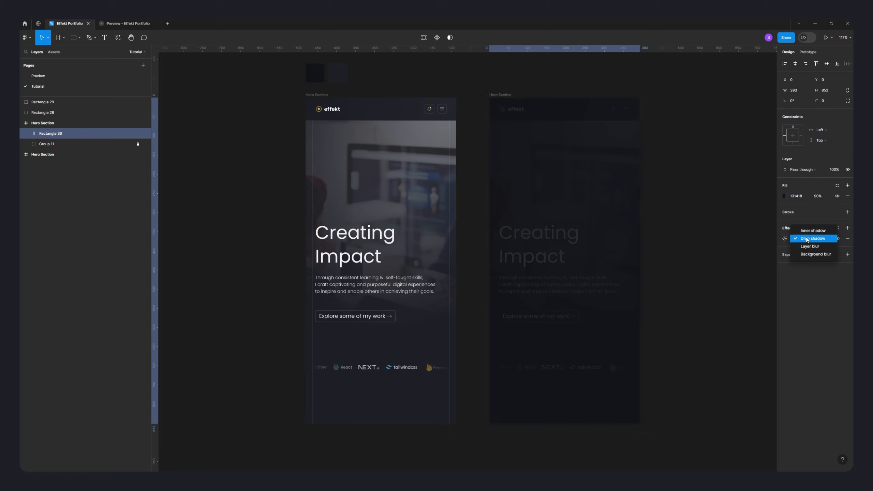
pyautogui.click(820, 259)
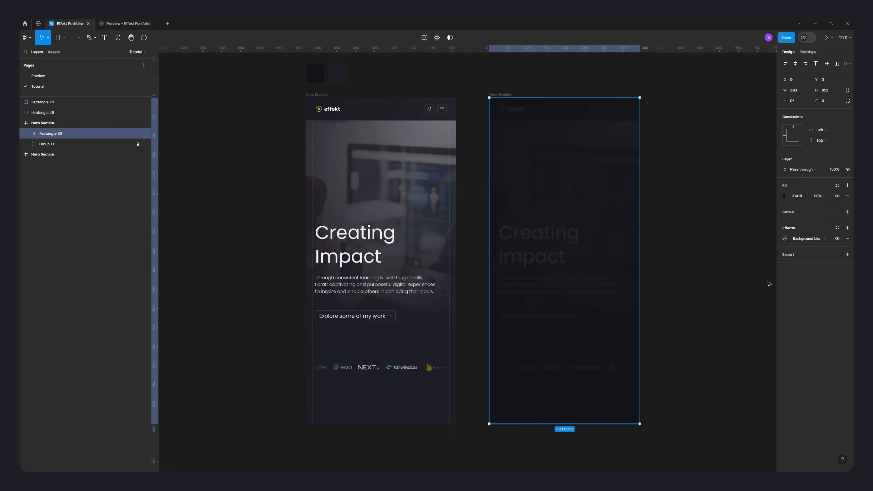
pyautogui.click(785, 239)
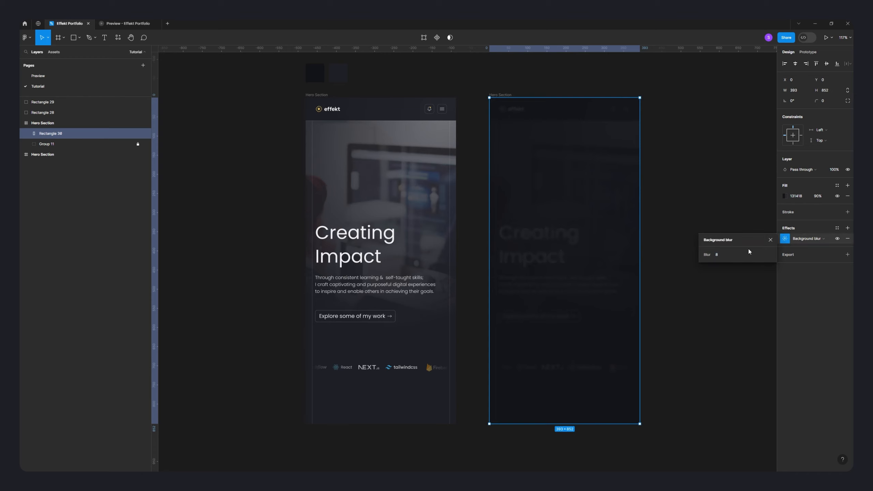
pyautogui.click(661, 317)
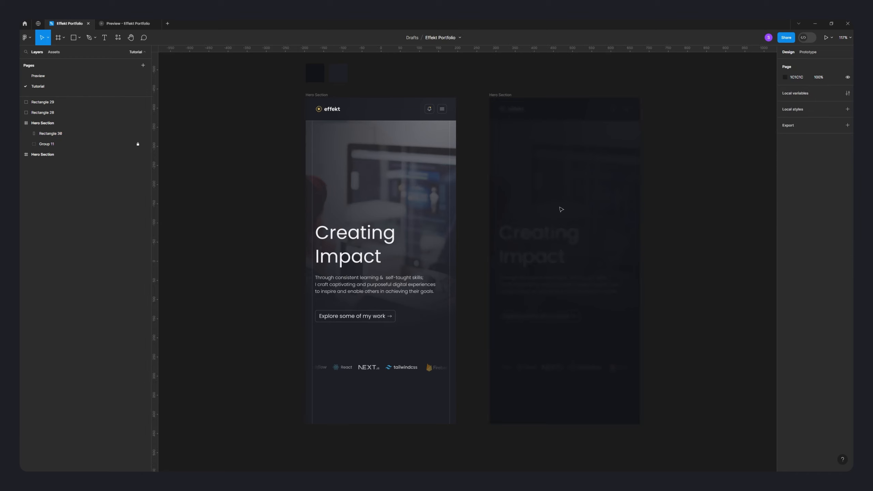
# Show the column layout grid on the duplicated Hero Section frame and check its column settings
pyautogui.click(74, 38)
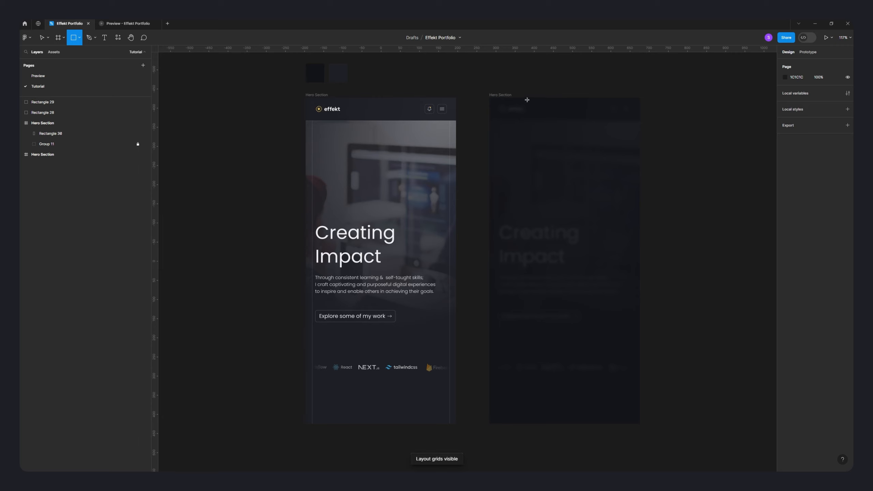
pyautogui.click(30, 38)
pyautogui.click(33, 39)
pyautogui.click(495, 96)
pyautogui.hotkey('ctrl', 'z')
pyautogui.click(497, 95)
pyautogui.click(837, 165)
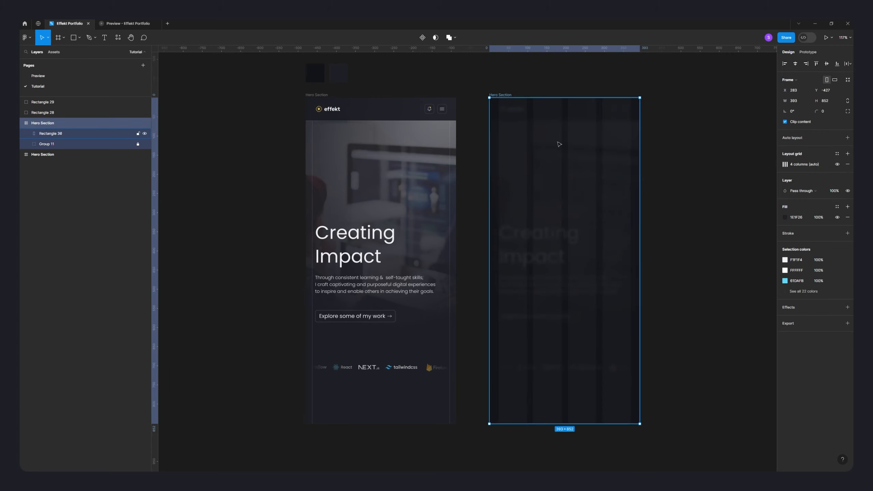
pyautogui.click(784, 165)
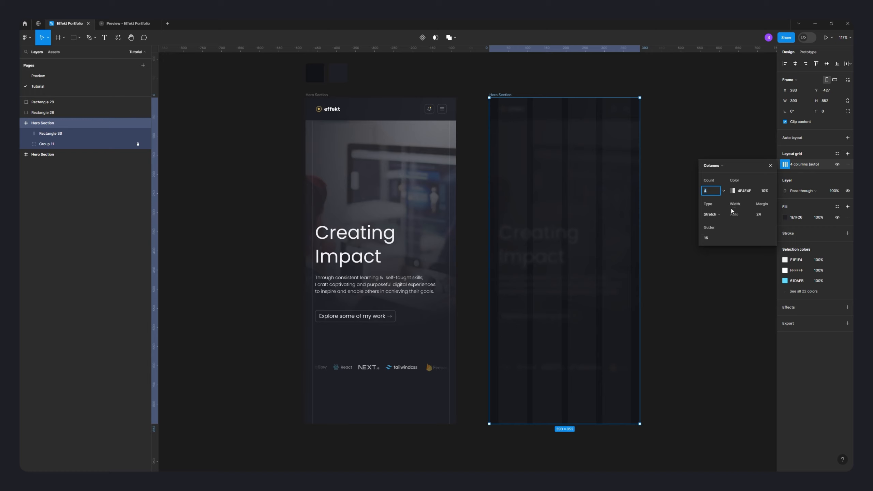
pyautogui.click(770, 165)
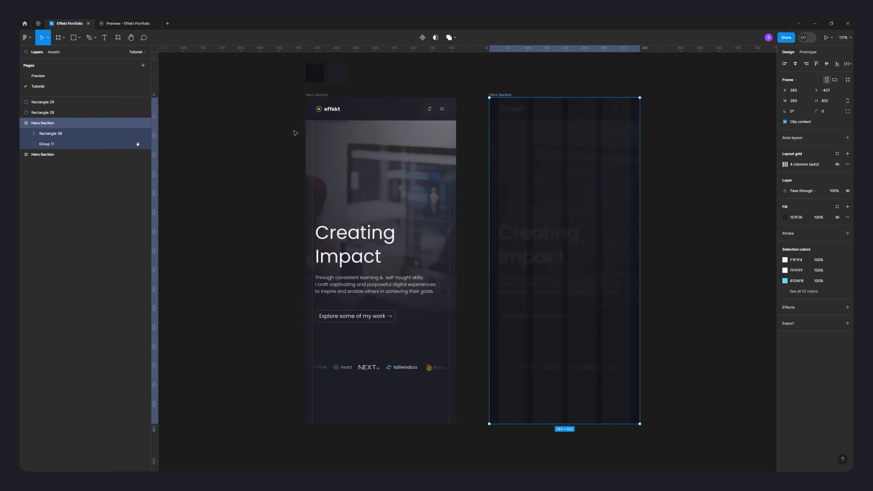
# Draw a 295 × 852 sidebar rectangle from the first column's inner edge to the frame's right edge, and hide the layout grids
pyautogui.click(73, 37)
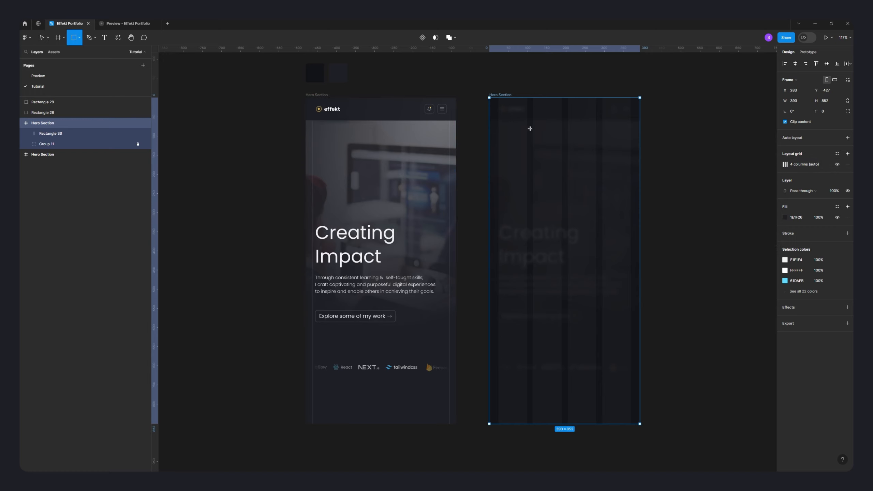
pyautogui.moveTo(533, 98); pyautogui.dragTo(640, 426)
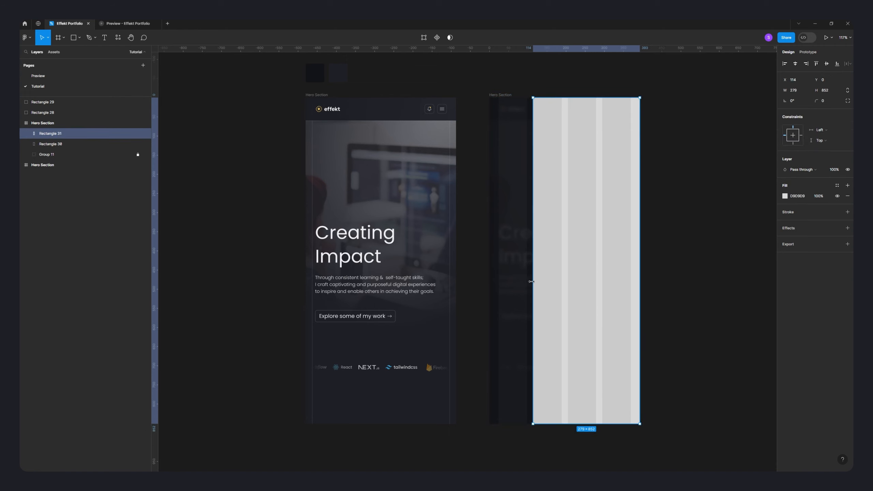
pyautogui.moveTo(533, 274); pyautogui.dragTo(526, 272)
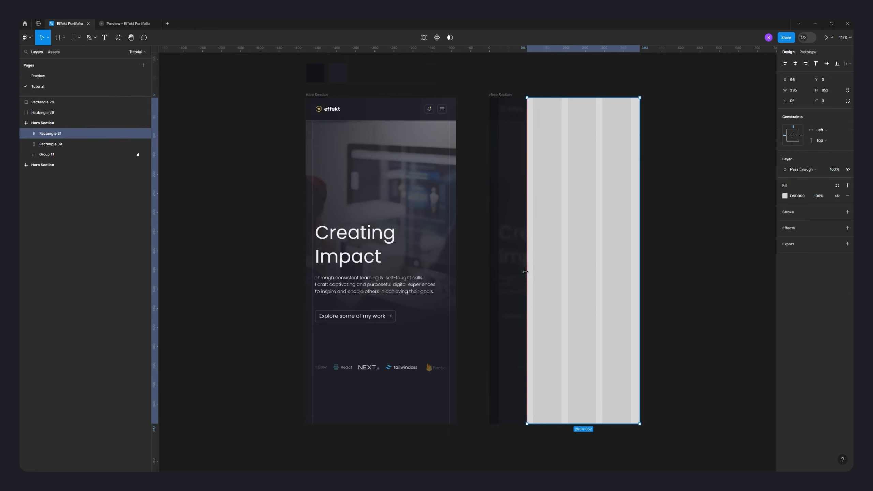
pyautogui.hotkey('ctrl', 'shift', '4')
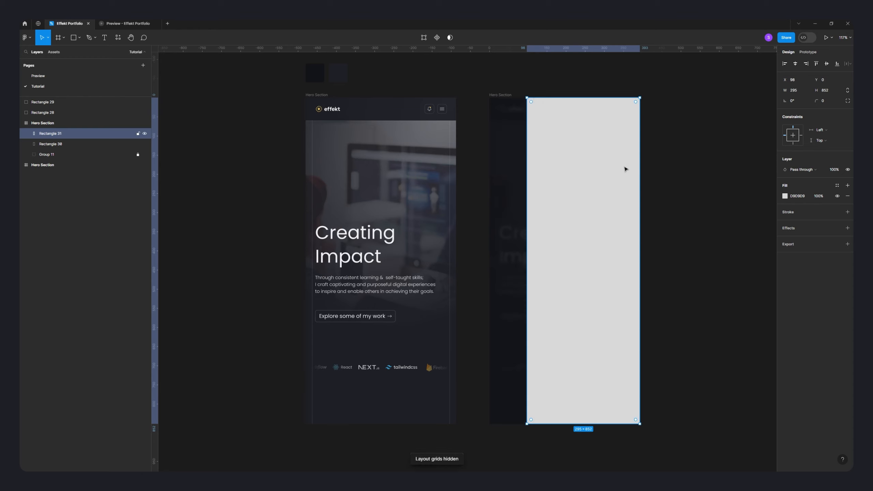
pyautogui.click(686, 182)
pyautogui.hotkey('ctrl', 'shift', '4')
pyautogui.hotkey('ctrl', 'shift', '4')
pyautogui.moveTo(543, 151)
pyautogui.mouseDown()
pyautogui.moveTo(525, 176)
pyautogui.moveTo(536, 161)
pyautogui.mouseUp()
pyautogui.hotkey('ctrl', 'z')
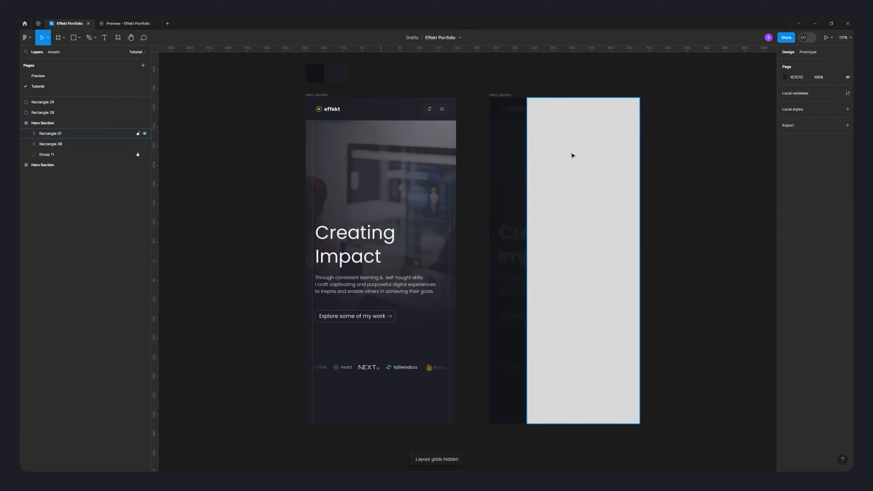
pyautogui.press('i')
pyautogui.press('Escape')
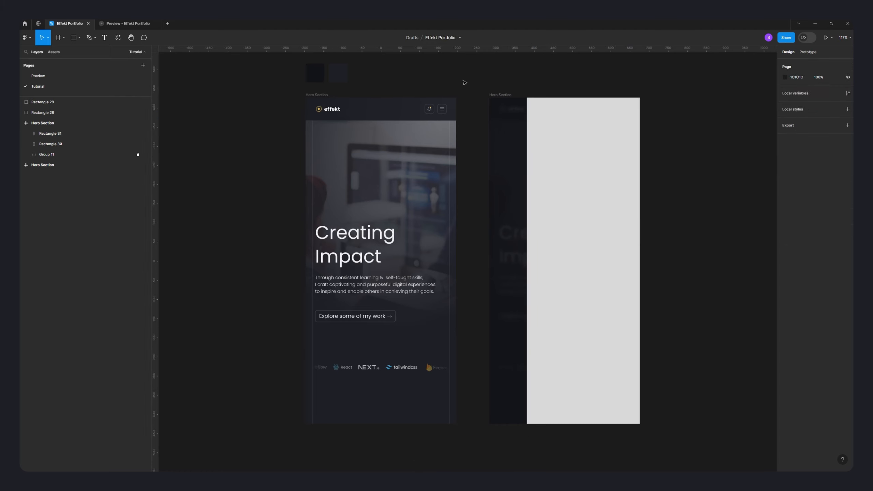
# Fill the sidebar rectangle with the lighter swatch colour 1E1F25 sampled from above the Hero Section
pyautogui.click(594, 145)
pyautogui.press('i')
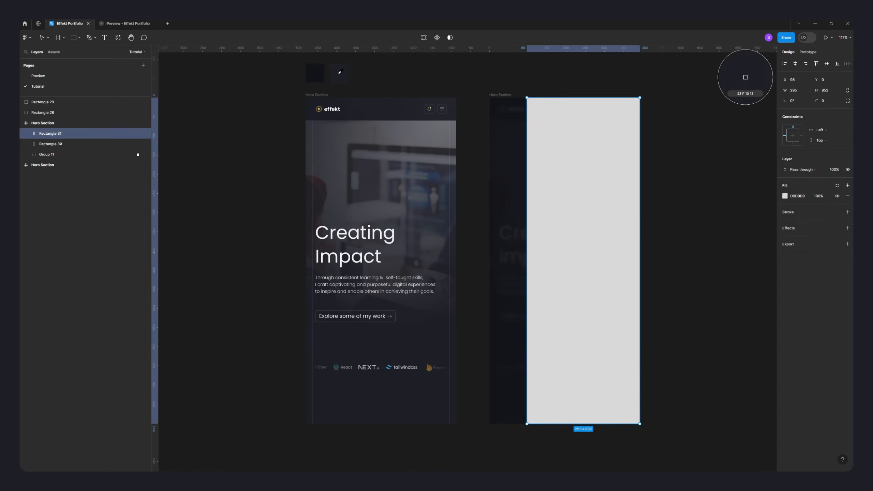
pyautogui.click(339, 73)
pyautogui.click(785, 196)
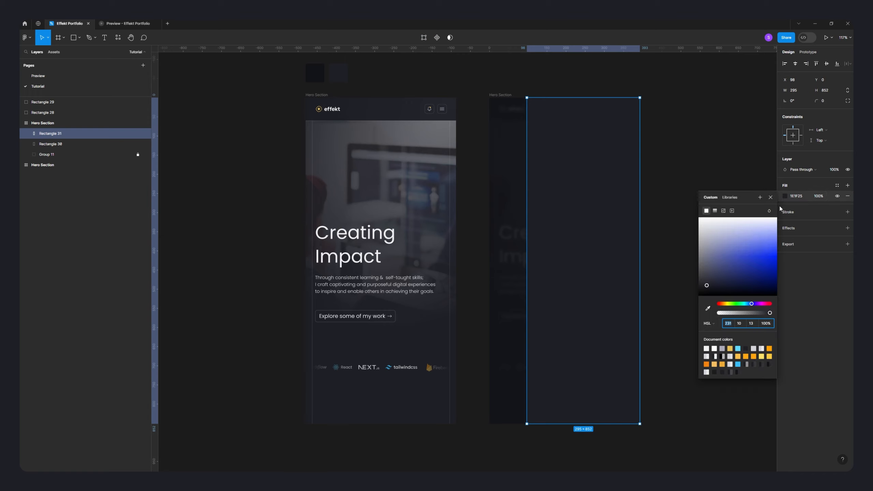
pyautogui.click(675, 231)
pyautogui.click(574, 211)
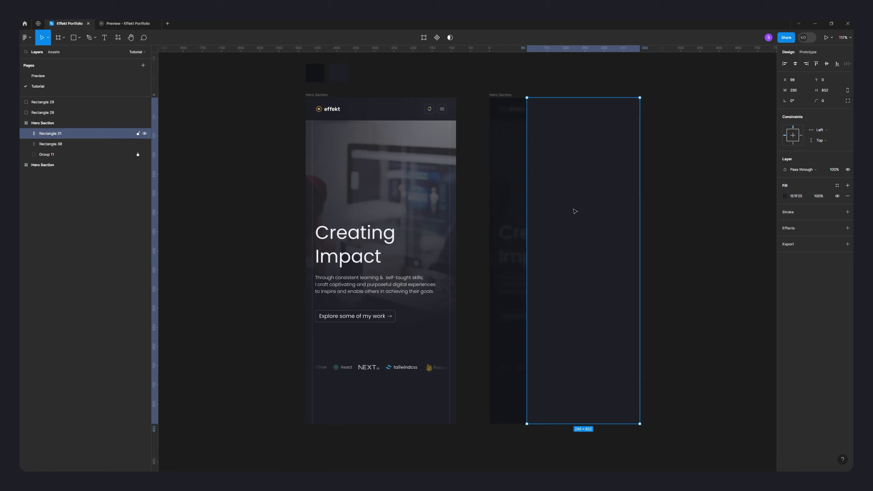
# Set the sidebar rectangle's fill opacity to 90%
pyautogui.click(819, 196)
pyautogui.press('Return')
pyautogui.click(686, 234)
pyautogui.scroll(5, 566, 259)
pyautogui.scroll(-5, 551, 250)
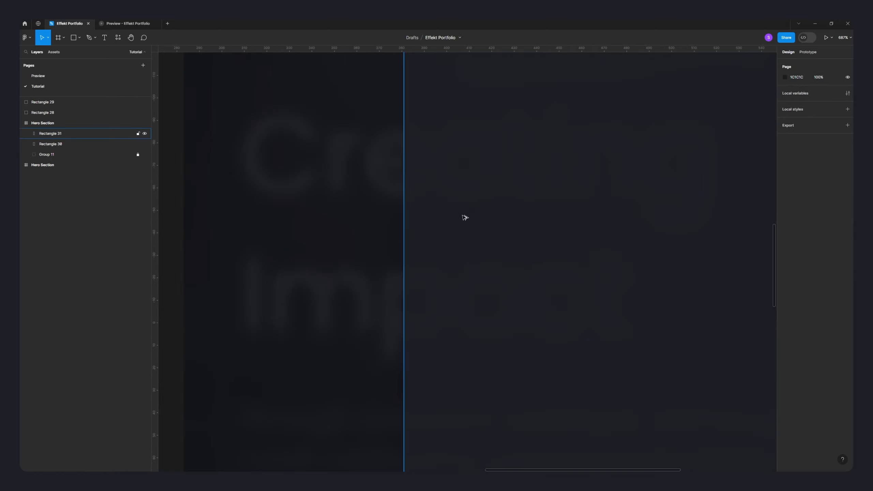
pyautogui.scroll(2, 596, 183)
pyautogui.click(493, 151)
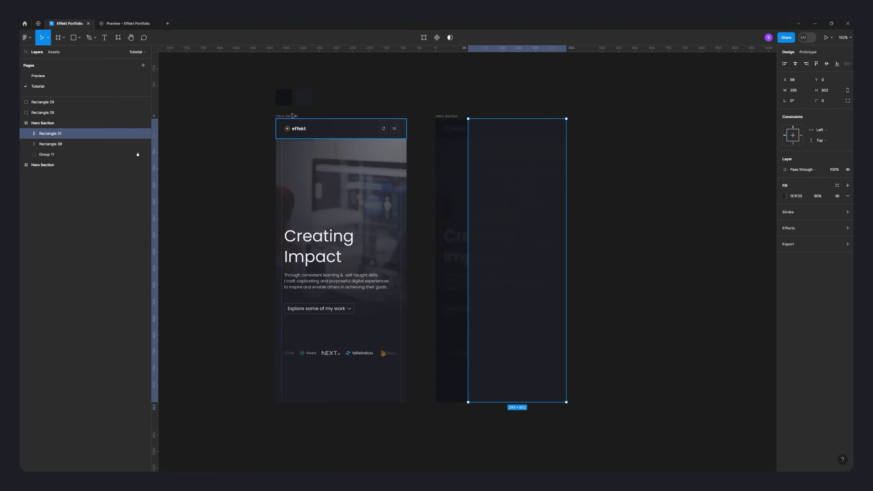
# Examine the finished sidebar's left border line on the Preview page
pyautogui.click(72, 78)
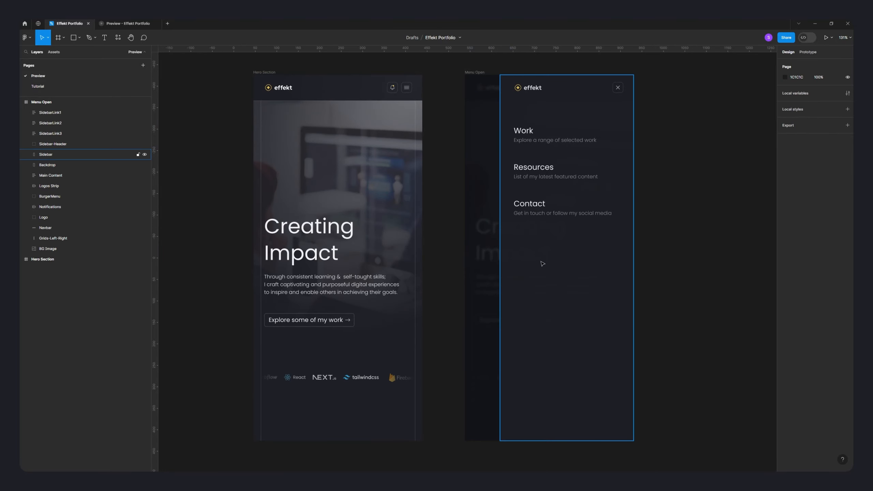
pyautogui.scroll(10, 481, 353)
pyautogui.scroll(-5, 529, 345)
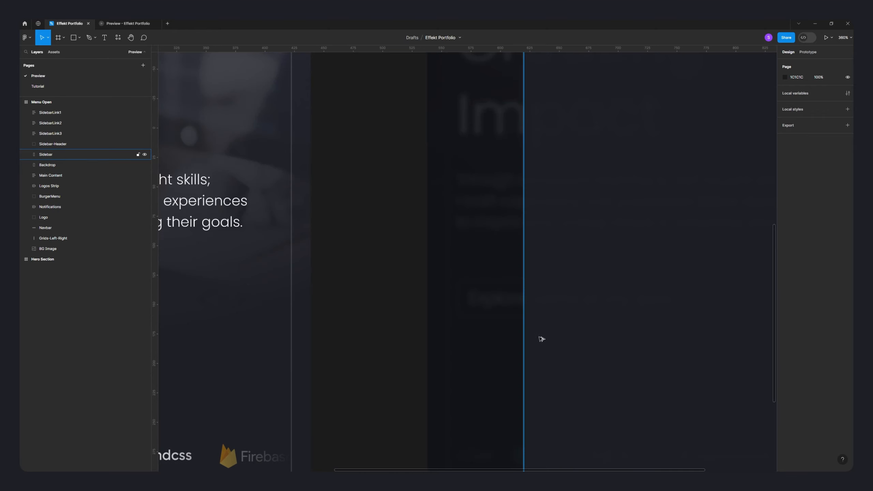
pyautogui.click(692, 304)
pyautogui.click(799, 222)
pyautogui.click(415, 212)
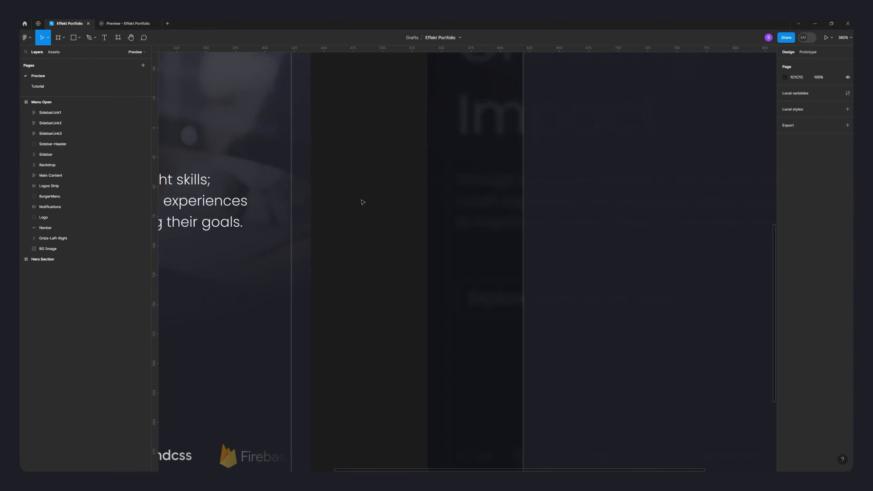
pyautogui.scroll(-3, 361, 202)
# Close the prototype preview tab and return to the design file
pyautogui.click(127, 24)
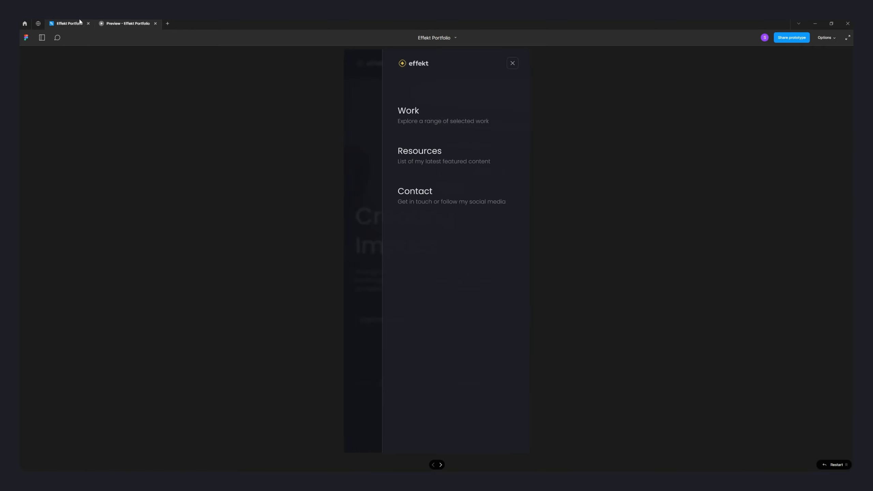
pyautogui.click(91, 24)
pyautogui.click(155, 24)
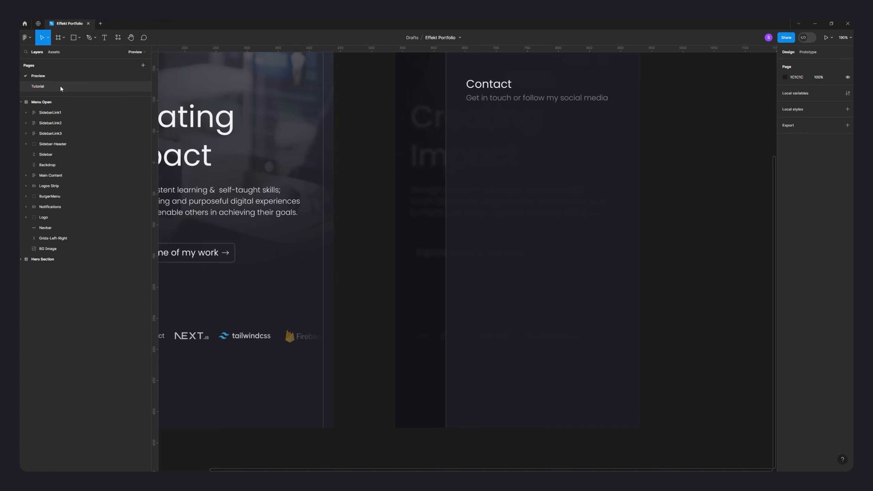
# Return to the Tutorial page and give the sidebar rectangle an inside stroke of D4D5DD at 15% opacity
pyautogui.click(38, 87)
pyautogui.click(847, 212)
pyautogui.click(797, 222)
pyautogui.write('D4D5DD')
pyautogui.click(820, 221)
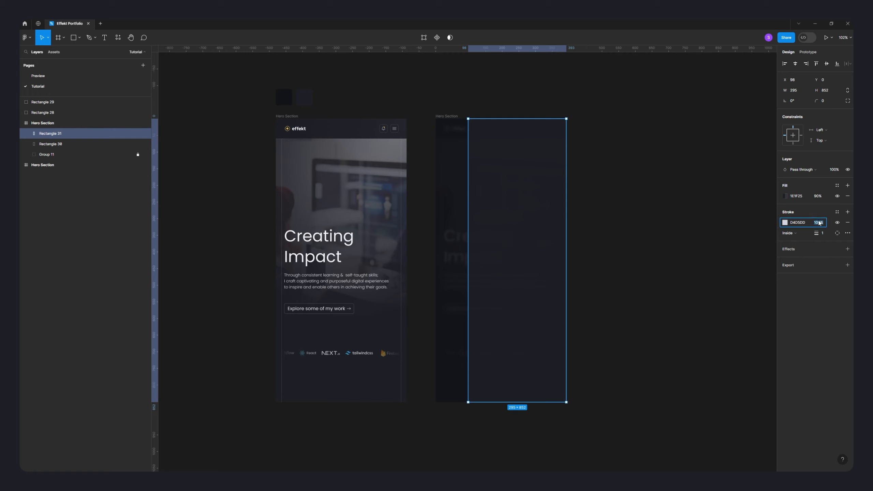
pyautogui.write('15')
pyautogui.press('Return')
pyautogui.click(706, 232)
pyautogui.click(553, 211)
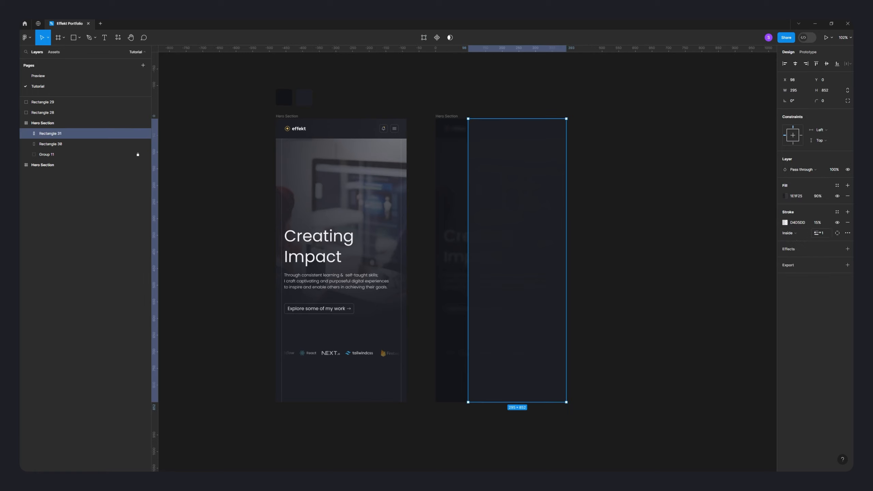
# Limit the sidebar rectangle's stroke to its left side only
pyautogui.click(682, 254)
pyautogui.scroll(5, 469, 116)
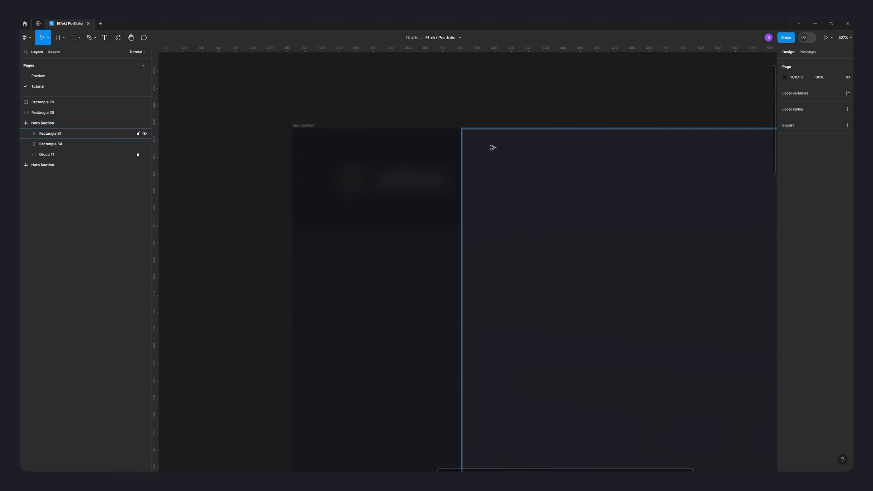
pyautogui.scroll(-5, 477, 186)
pyautogui.moveTo(637, 238); pyautogui.dragTo(621, 211)
pyautogui.click(553, 220)
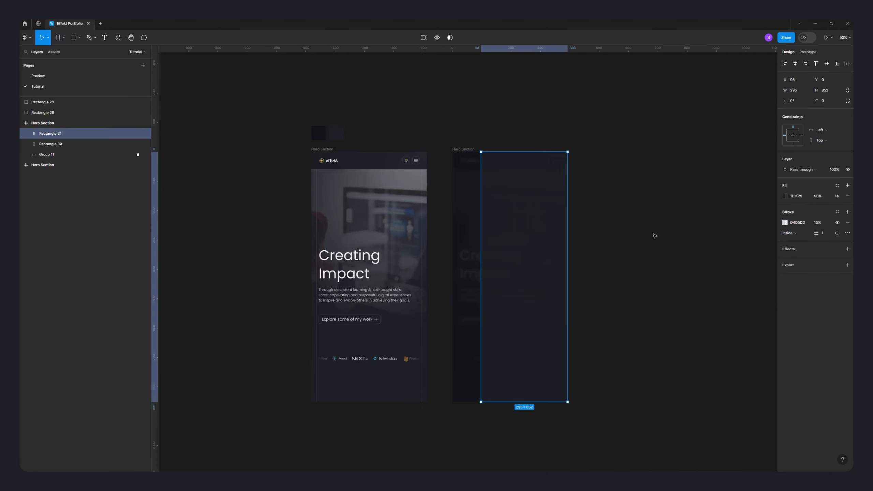
pyautogui.click(837, 233)
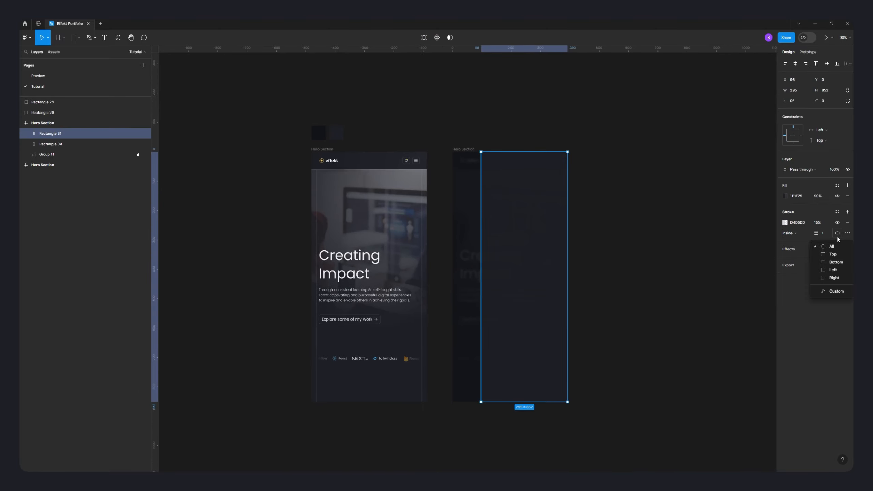
pyautogui.click(835, 271)
pyautogui.click(641, 244)
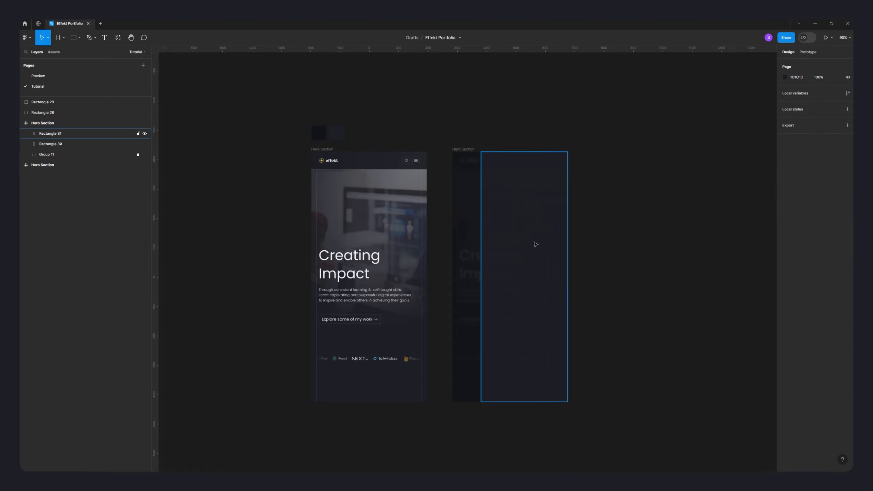
# Copy the effekt logo and the burger menu button from the original Hero Section to the header area of the sidebar
pyautogui.scroll(5, 552, 201)
pyautogui.moveTo(647, 219); pyautogui.dragTo(687, 125)
pyautogui.scroll(-2, 680, 162)
pyautogui.scroll(-1, 680, 162)
pyautogui.moveTo(692, 159); pyautogui.dragTo(680, 192)
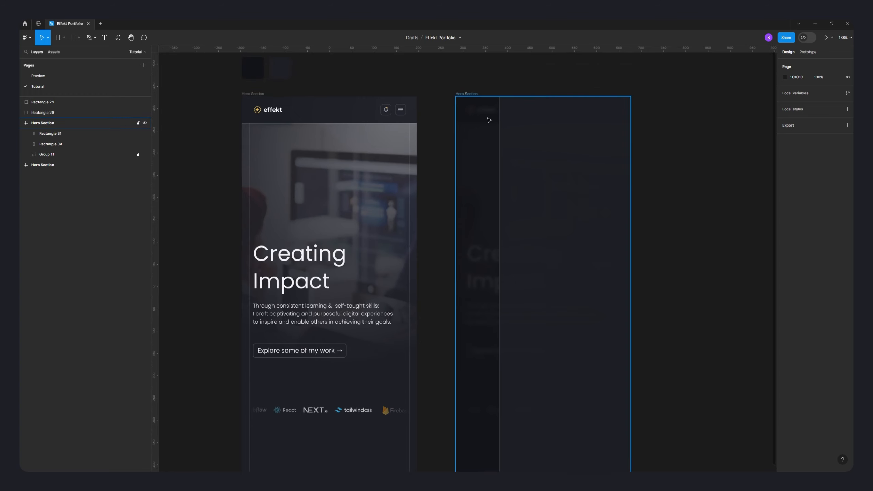
pyautogui.click(401, 111)
pyautogui.keyDown('shift'); pyautogui.click(268, 110); pyautogui.keyUp('shift')
pyautogui.click(434, 117)
pyautogui.click(400, 110)
pyautogui.keyDown('shift'); pyautogui.click(269, 110); pyautogui.keyUp('shift')
pyautogui.moveTo(270, 111); pyautogui.dragTo(515, 110)
pyautogui.click(680, 131)
# Align the copied logo and burger menu with the sidebar's columns using the layout grids, and hide the grids again
pyautogui.hotkey('ctrl', 'shift', '4')
pyautogui.click(650, 124)
pyautogui.moveTo(612, 110); pyautogui.dragTo(610, 123)
pyautogui.scroll(5, 615, 111)
pyautogui.click(670, 121)
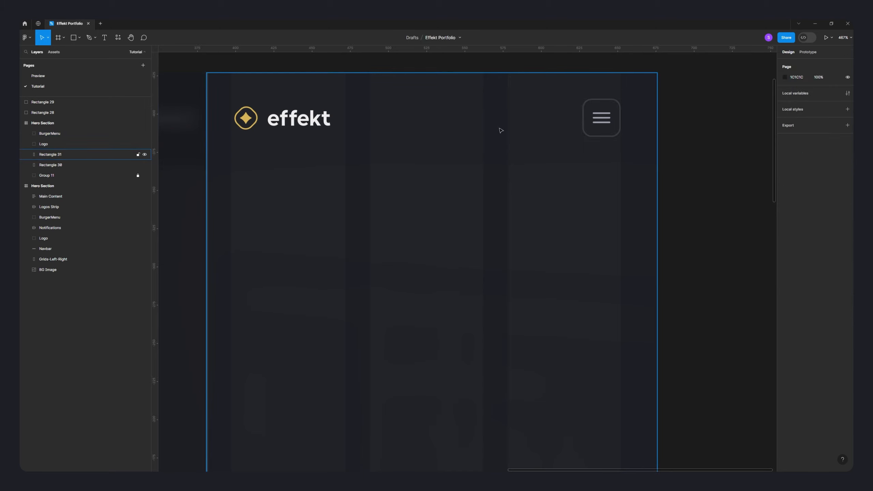
pyautogui.hotkey('shift', 'g')
# Shrink the middle line of the copied burger icon to a width of 1 and set its layer opacity to 0%
pyautogui.doubleClick(602, 118)
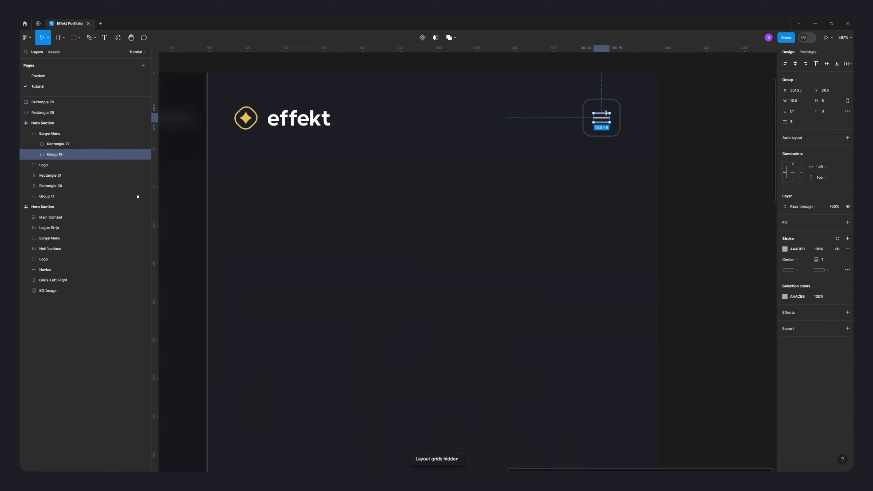
pyautogui.scroll(5, 605, 121)
pyautogui.scroll(5, 605, 122)
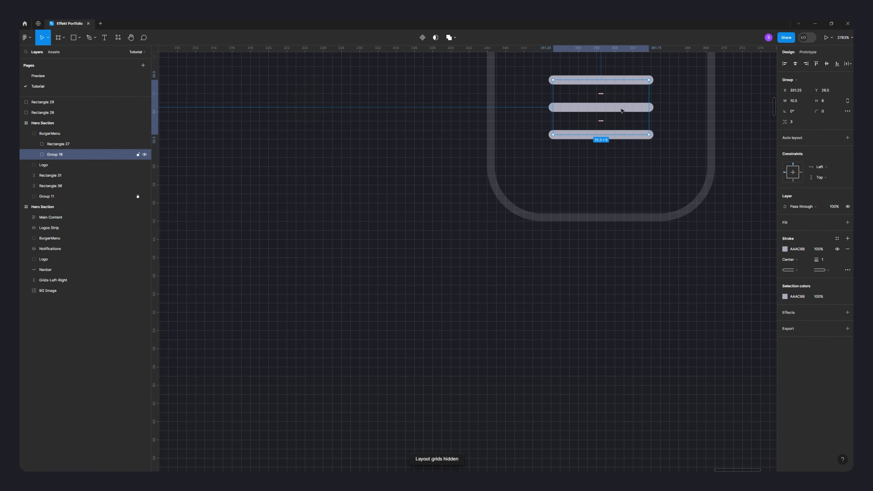
pyautogui.doubleClick(615, 106)
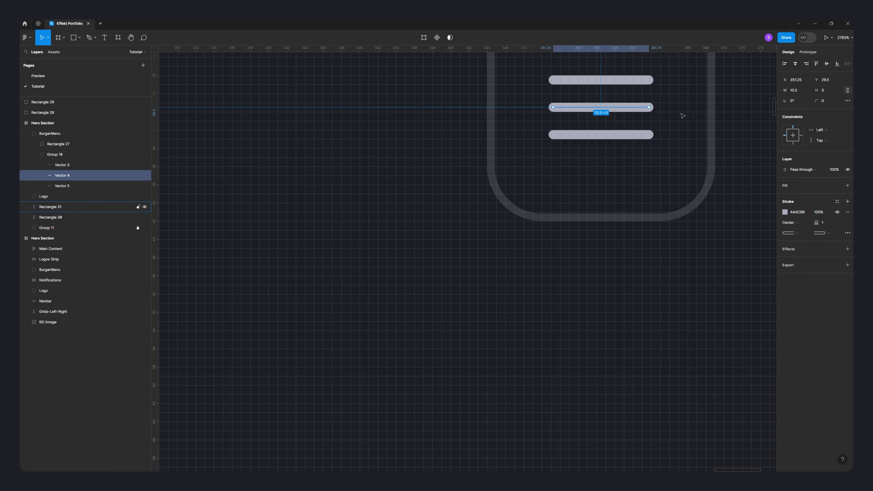
pyautogui.click(808, 91)
pyautogui.write('1')
pyautogui.press('Return')
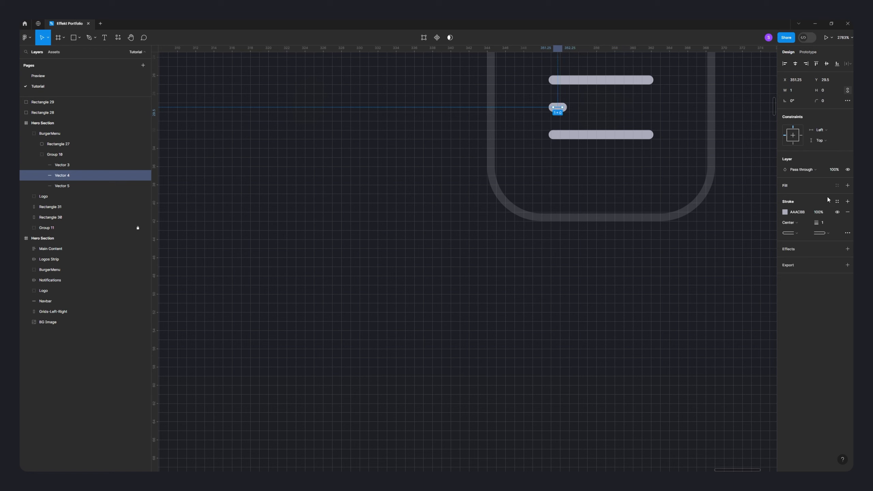
pyautogui.click(836, 169)
pyautogui.press('Return')
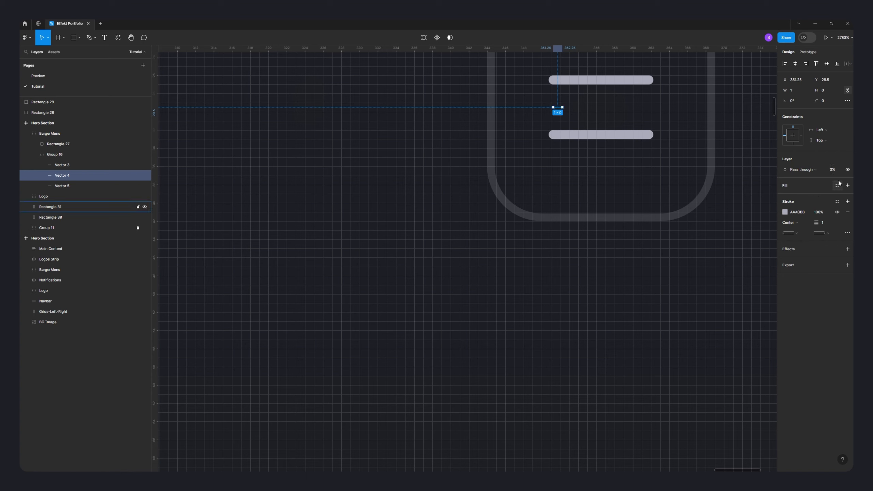
# Rotate the copied burger icon's top line to -45° and its bottom line the opposite way, crossing them into a centred X
pyautogui.click(622, 81)
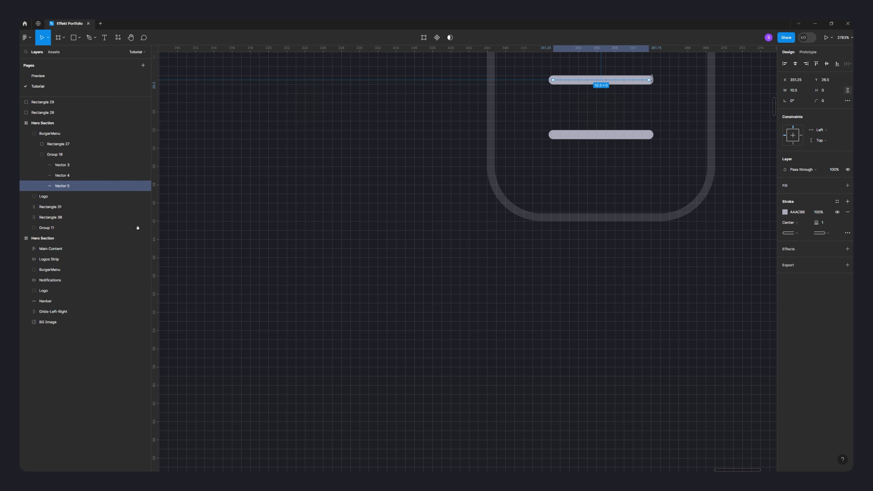
pyautogui.moveTo(652, 78); pyautogui.dragTo(635, 146)
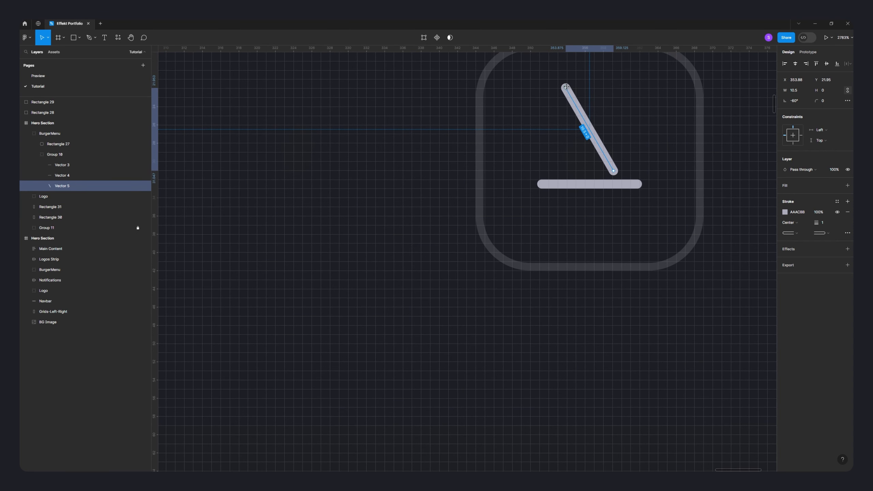
pyautogui.moveTo(559, 87); pyautogui.dragTo(551, 92)
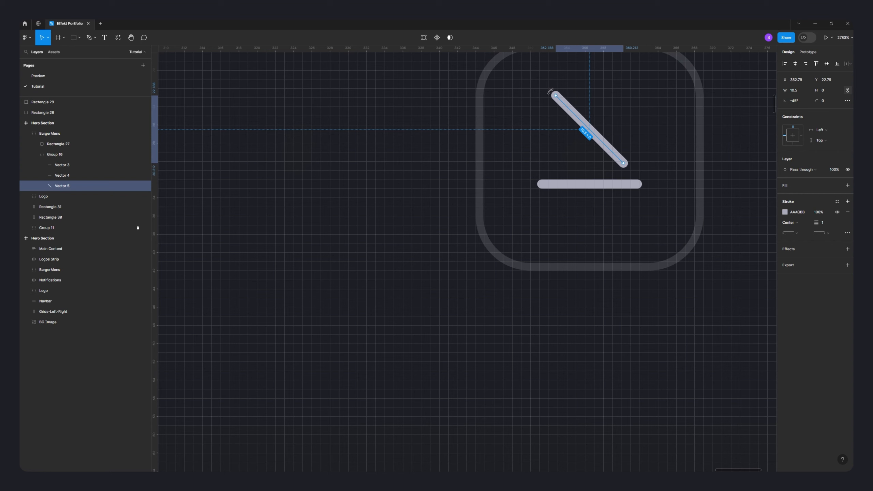
pyautogui.click(590, 183)
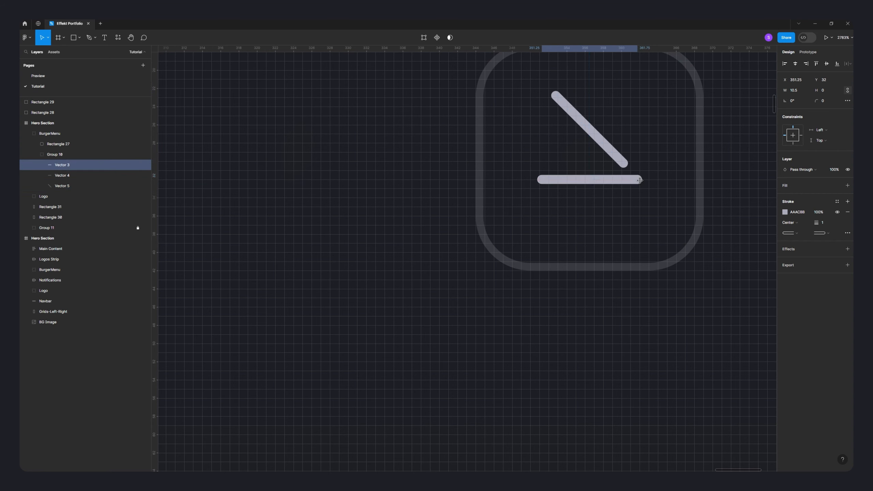
pyautogui.moveTo(640, 182); pyautogui.dragTo(584, 152)
pyautogui.moveTo(588, 192); pyautogui.dragTo(605, 177)
pyautogui.keyDown('shift'); pyautogui.click(605, 164); pyautogui.keyUp('shift')
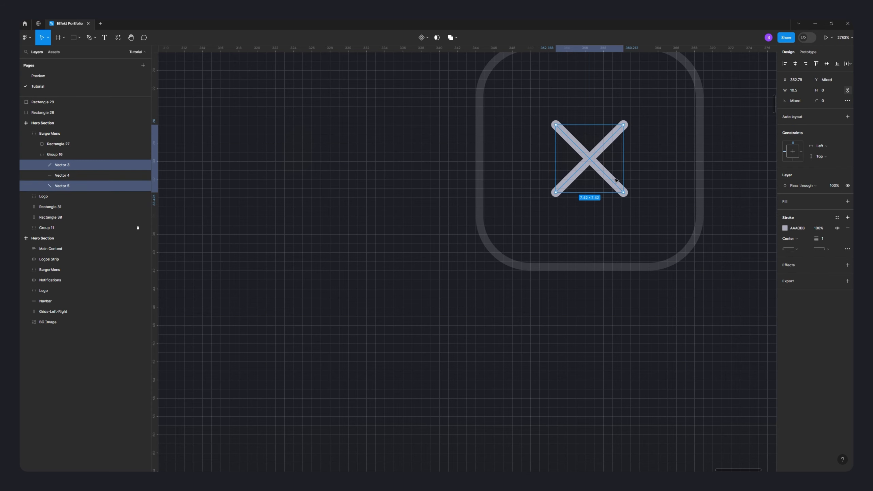
# Hide the layout grids and start a text layer below the effekt logo in the sidebar
pyautogui.scroll(-5, 692, 159)
pyautogui.click(698, 86)
pyautogui.moveTo(697, 85); pyautogui.dragTo(643, 90)
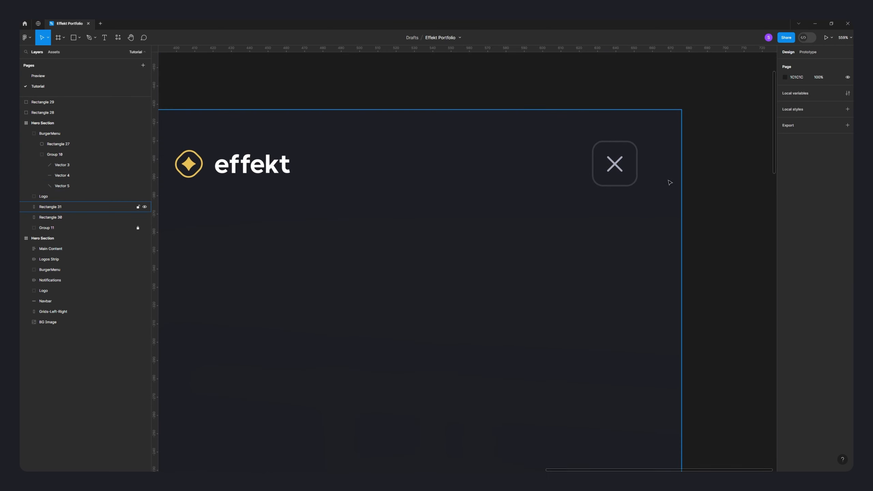
pyautogui.scroll(-3, 669, 181)
pyautogui.moveTo(700, 204); pyautogui.dragTo(678, 175)
pyautogui.scroll(-2, 678, 208)
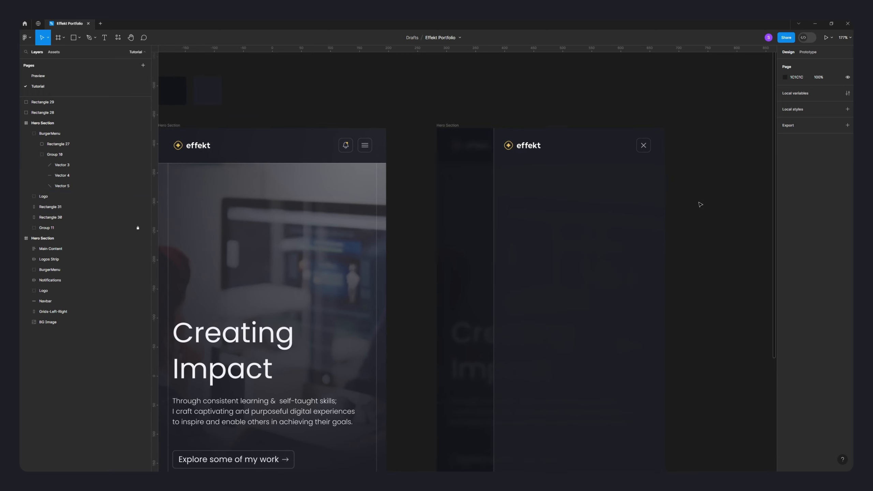
pyautogui.scroll(-3, 684, 199)
pyautogui.scroll(-2, 672, 199)
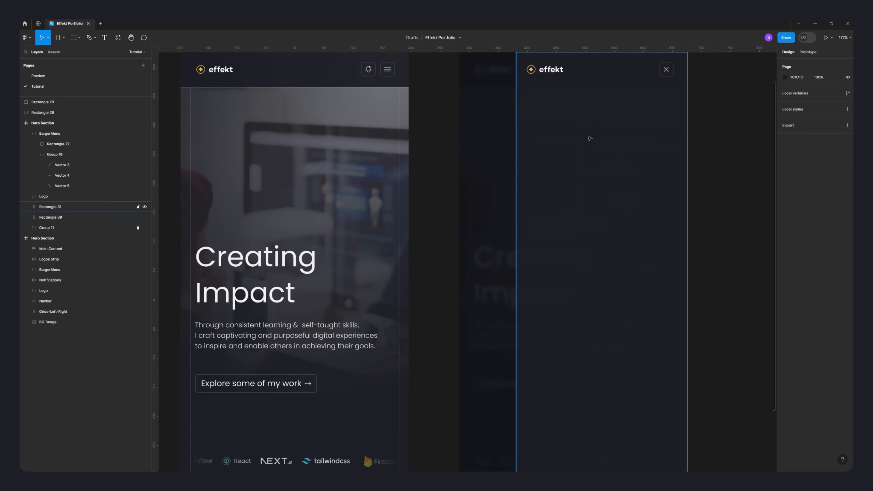
pyautogui.hotkey('ctrl', 'shift', '4')
pyautogui.press('t')
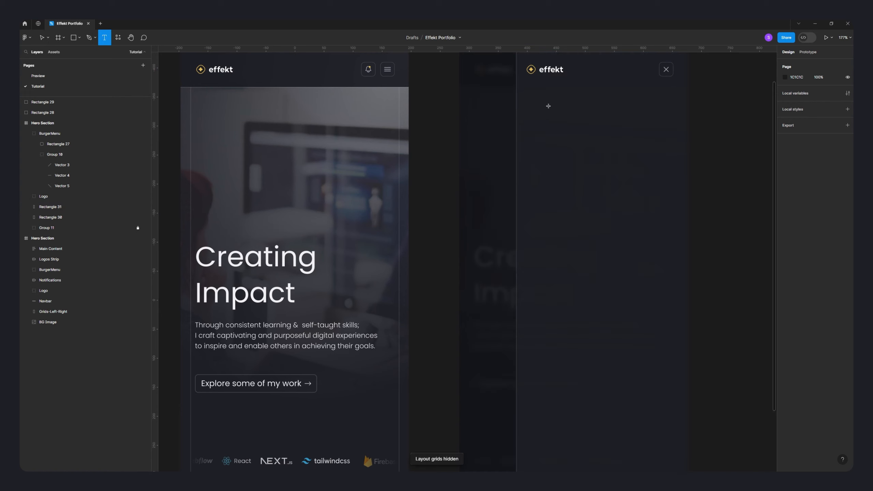
pyautogui.click(548, 120)
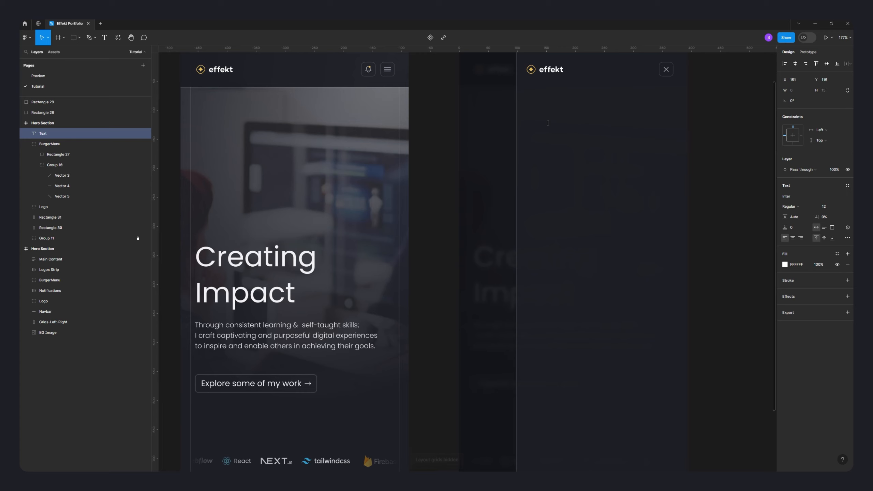
# Examine the finished sidebar links on the Preview page and return to the Tutorial page
pyautogui.click(59, 77)
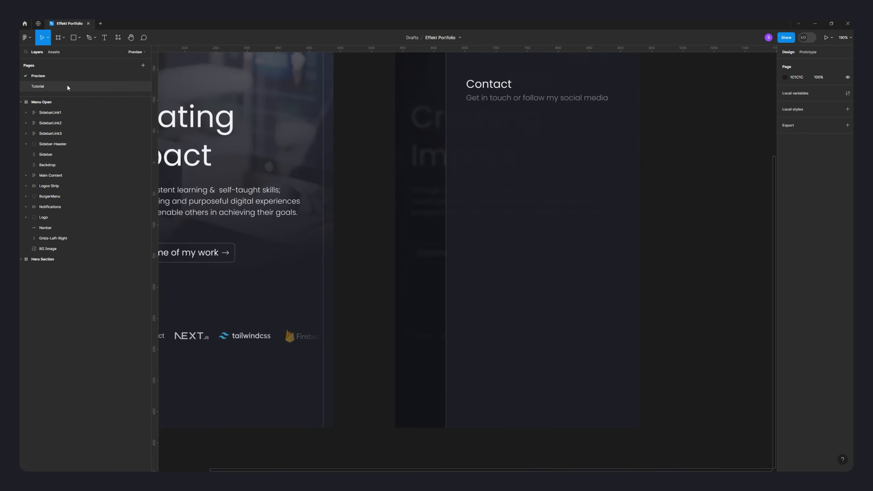
pyautogui.scroll(5, 445, 180)
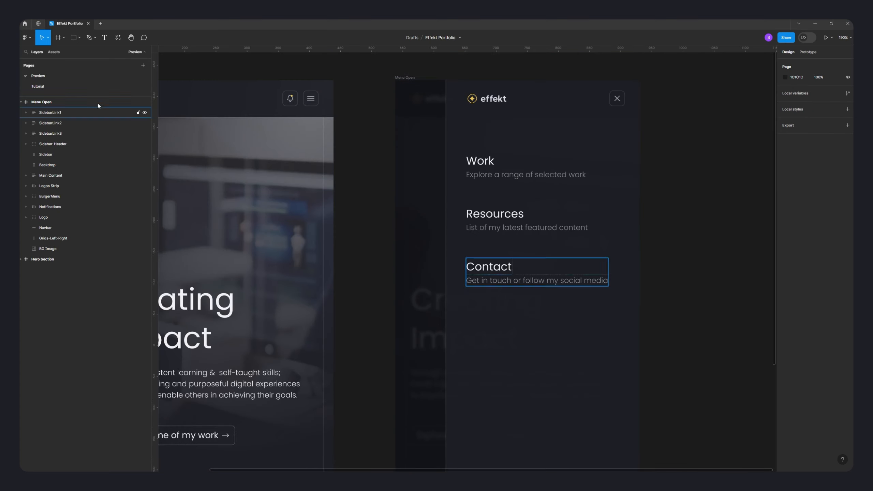
pyautogui.click(116, 88)
# Build the Work, Resources and Contact links with Poppins Light 12 subtitles filled D4D5DD at 60%, and hide the layout grids
pyautogui.press('k')
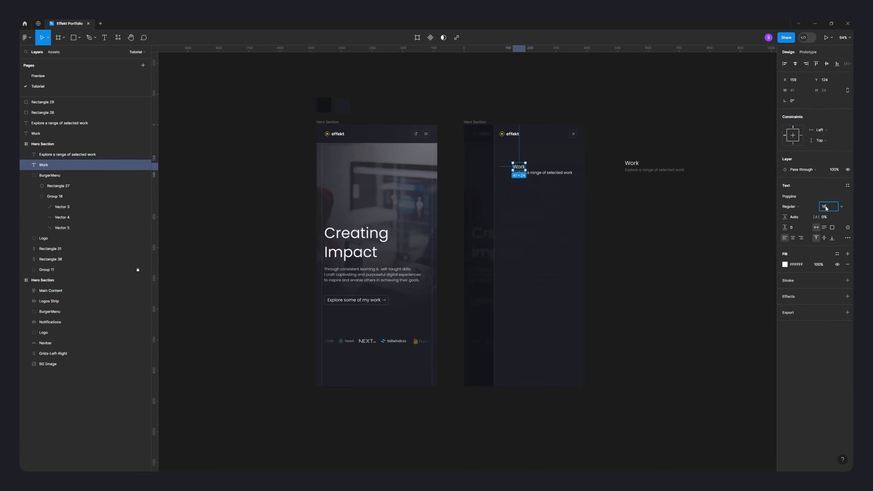
pyautogui.click(818, 264)
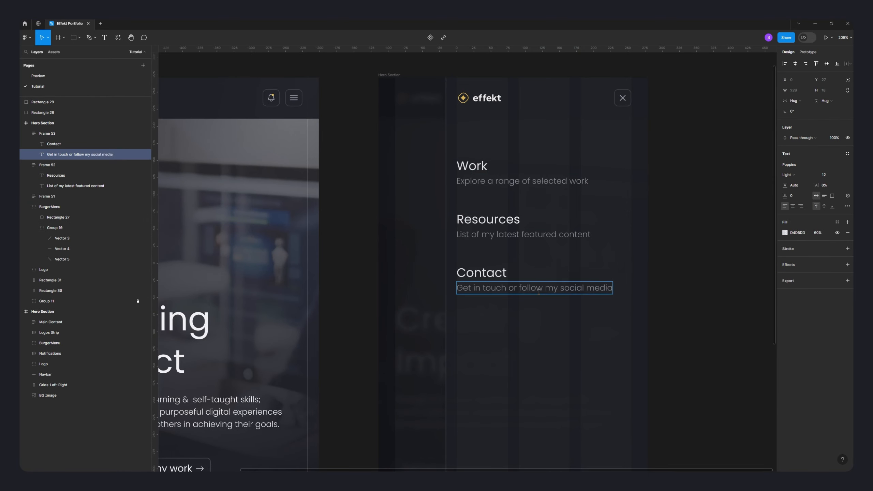
pyautogui.press('Escape')
pyautogui.press('Escape')
pyautogui.hotkey('ctrl', 'shift', '4')
pyautogui.hotkey('shift', '1')
pyautogui.scroll(3, 722, 234)
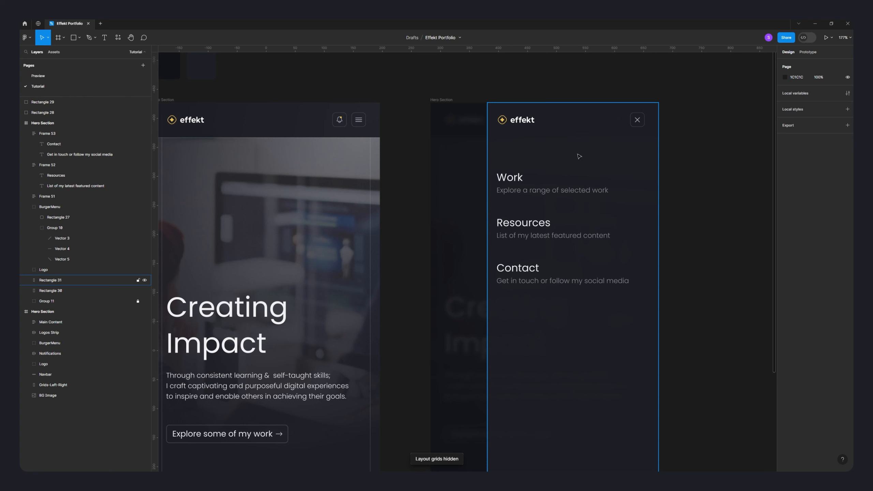
# Try to shift the sidebar's logo and the three menu links sideways together
pyautogui.click(524, 177)
pyautogui.keyDown('shift'); pyautogui.click(516, 125); pyautogui.keyUp('shift')
pyautogui.keyDown('shift'); pyautogui.click(520, 223); pyautogui.keyUp('shift')
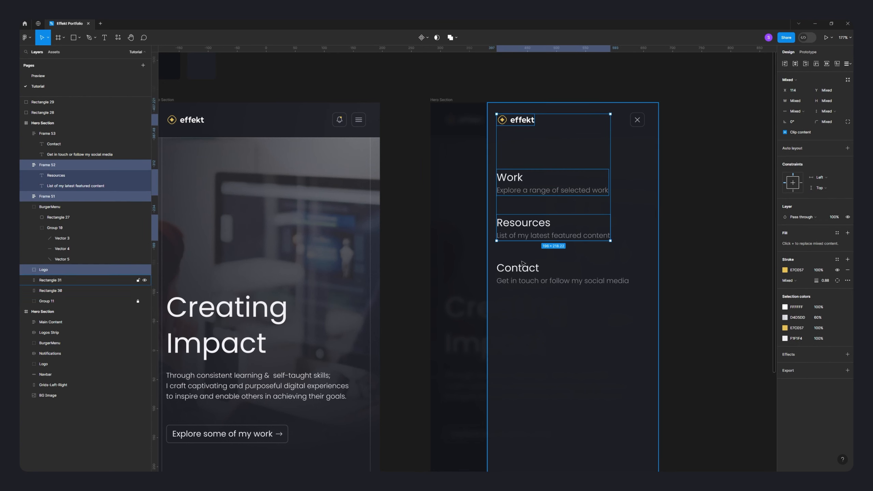
pyautogui.keyDown('shift'); pyautogui.click(517, 268); pyautogui.keyUp('shift')
pyautogui.moveTo(518, 223); pyautogui.dragTo(528, 224)
pyautogui.hotkey('shift', 'Left')
# Resize the sidebar rectangle from its left edge to X 90 and width 303, leaving a 24 gap before the menu links
pyautogui.click(488, 187)
pyautogui.moveTo(485, 184); pyautogui.dragTo(477, 186)
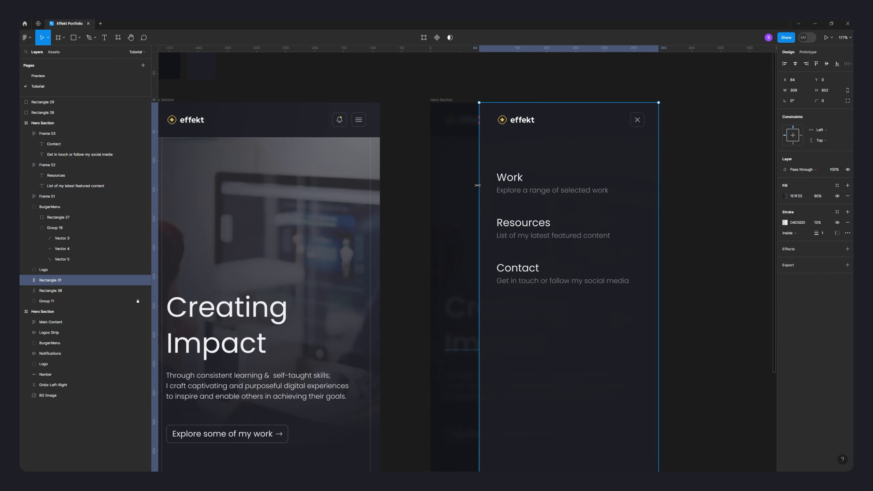
pyautogui.press('alt')
pyautogui.scroll(5, 502, 182)
pyautogui.moveTo(464, 176); pyautogui.dragTo(466, 176)
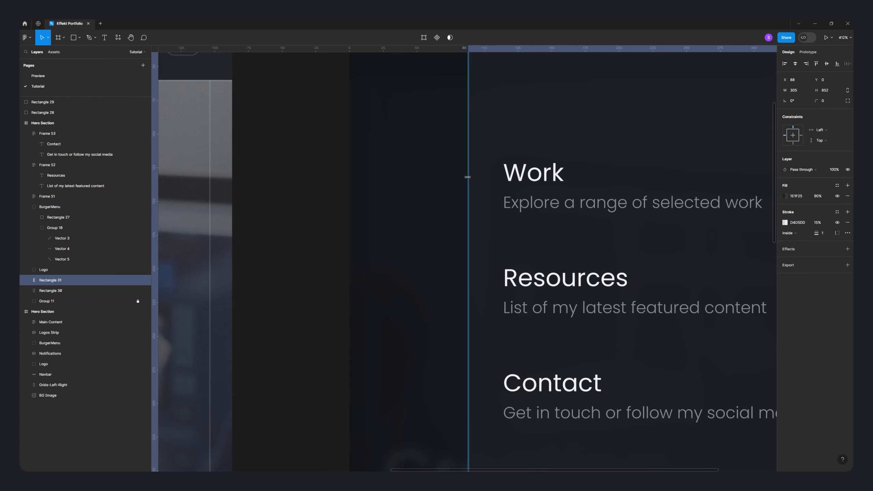
pyautogui.scroll(5, 518, 172)
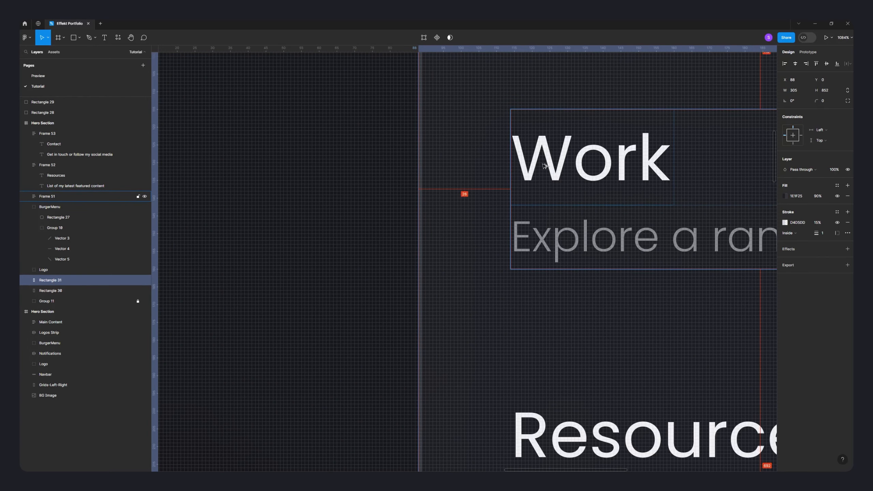
pyautogui.moveTo(420, 169); pyautogui.dragTo(427, 169)
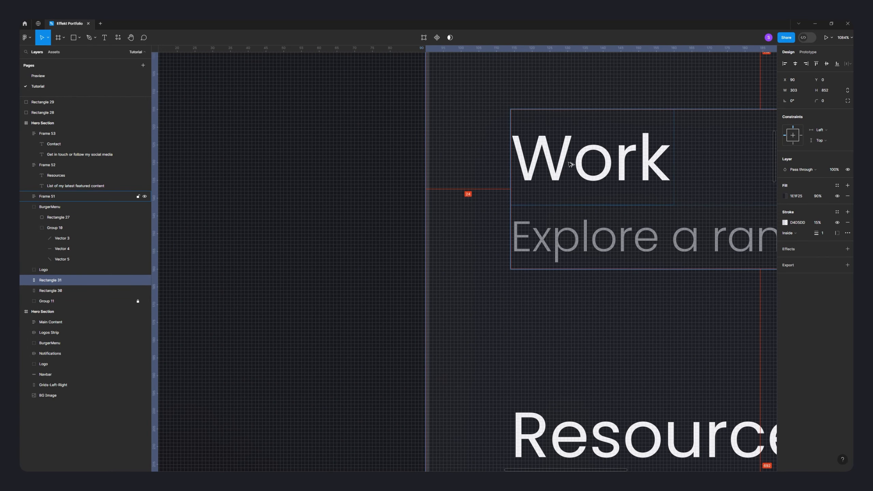
pyautogui.scroll(-8, 417, 209)
pyautogui.scroll(-2, 480, 240)
pyautogui.click(612, 240)
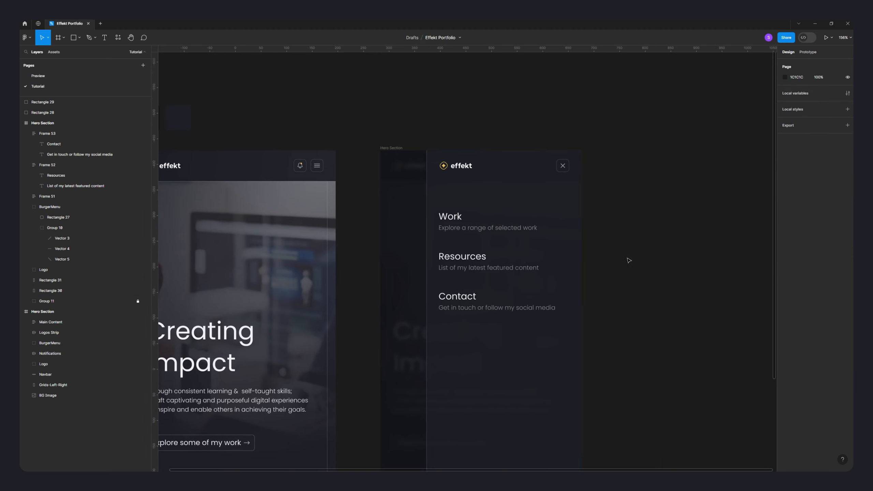
# Connect the burger menu in the original Hero Section to the sidebar's Hero Section frame with a prototype interaction
pyautogui.scroll(1, 626, 272)
pyautogui.moveTo(626, 273); pyautogui.dragTo(648, 211)
pyautogui.scroll(-2, 647, 212)
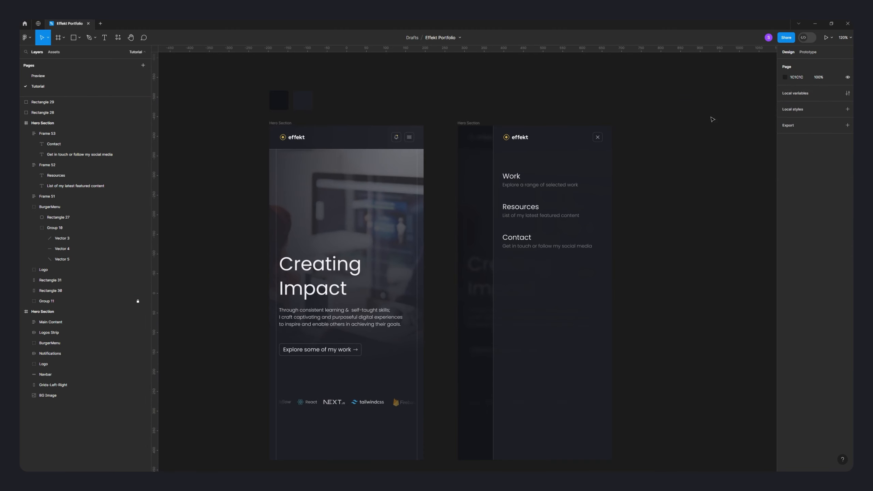
pyautogui.click(808, 52)
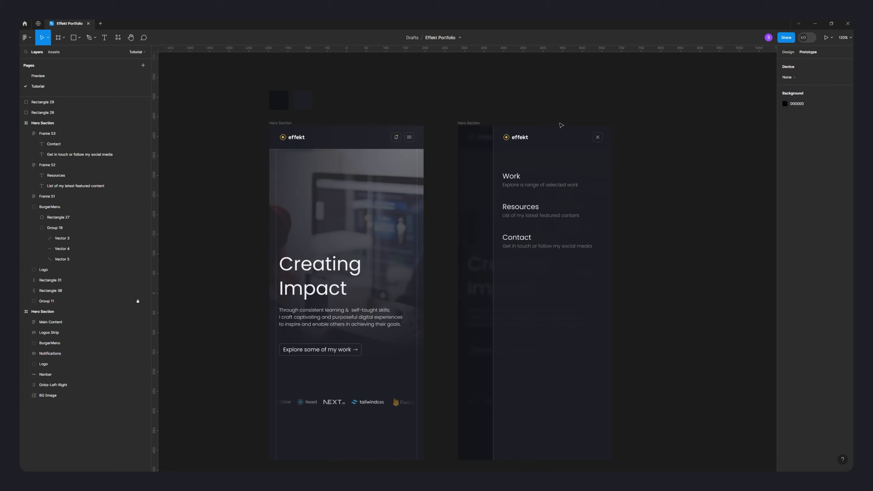
pyautogui.click(292, 123)
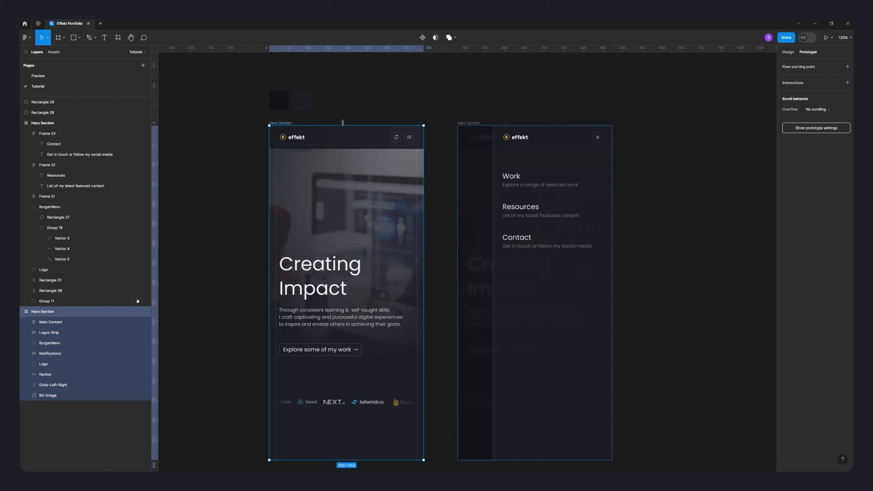
pyautogui.click(409, 137)
pyautogui.moveTo(410, 138)
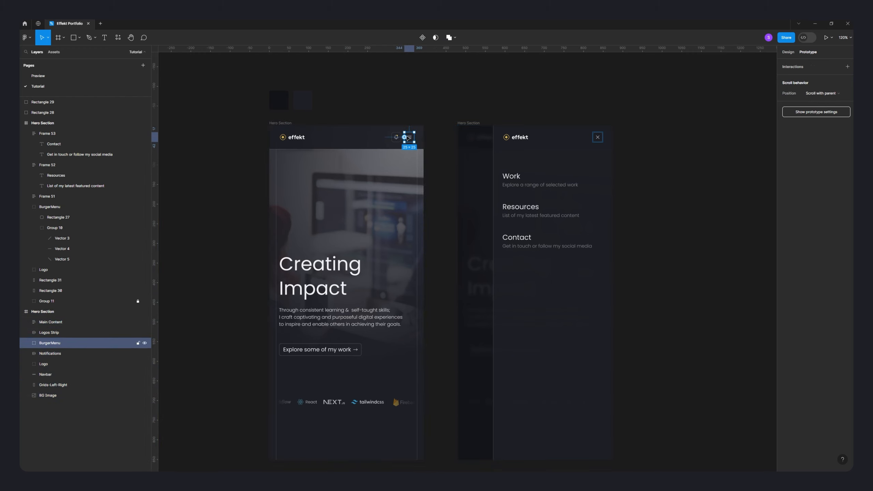
pyautogui.click(427, 139)
pyautogui.click(413, 138)
pyautogui.scroll(5, 414, 137)
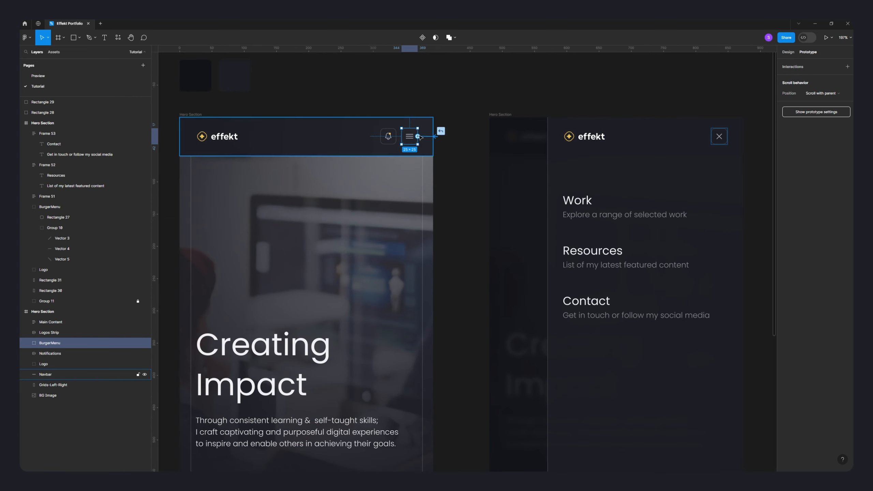
pyautogui.moveTo(418, 137); pyautogui.dragTo(525, 361)
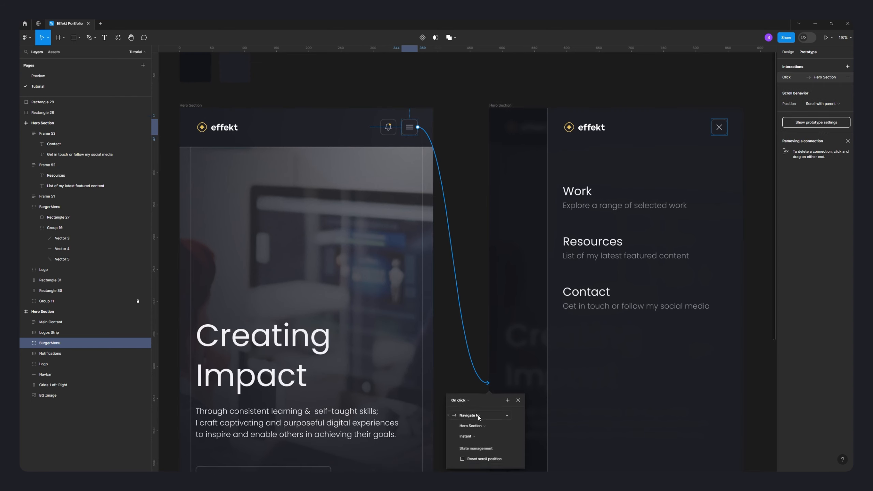
# Configure the burger menu's interaction with the On click trigger, Smart animate and the Gentle easing curve
pyautogui.scroll(-2, 473, 398)
pyautogui.click(460, 356)
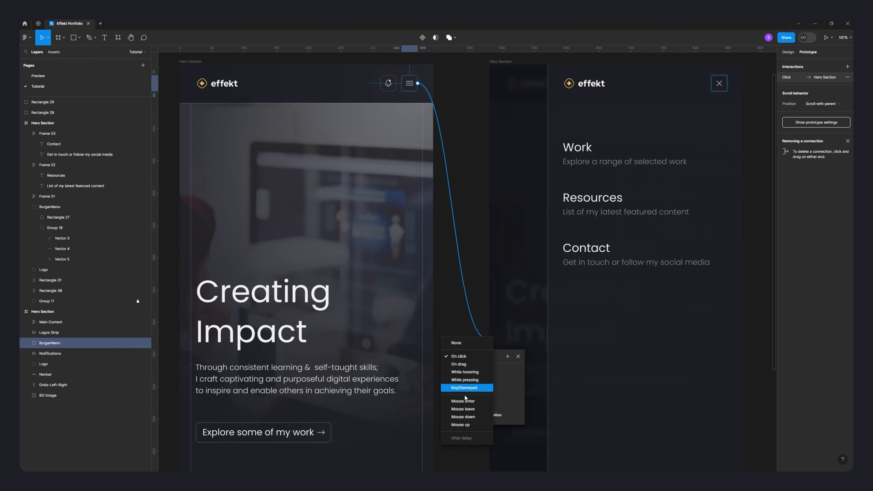
pyautogui.click(466, 358)
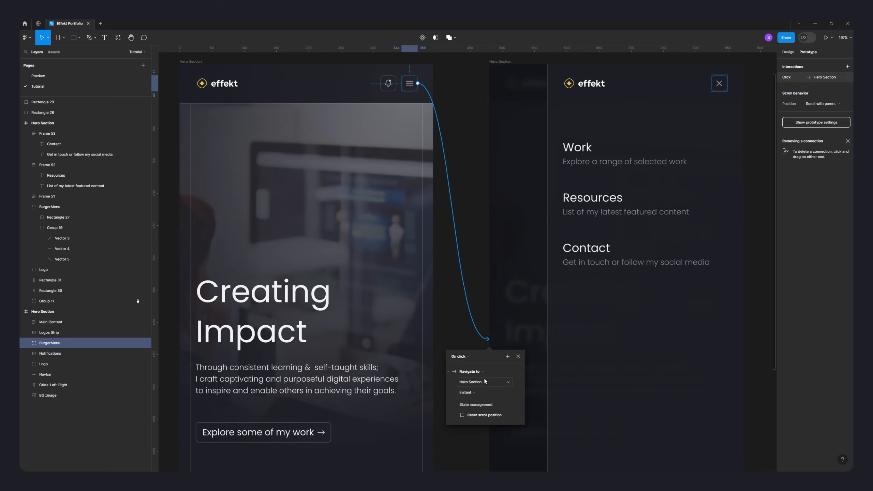
pyautogui.scroll(-1, 472, 364)
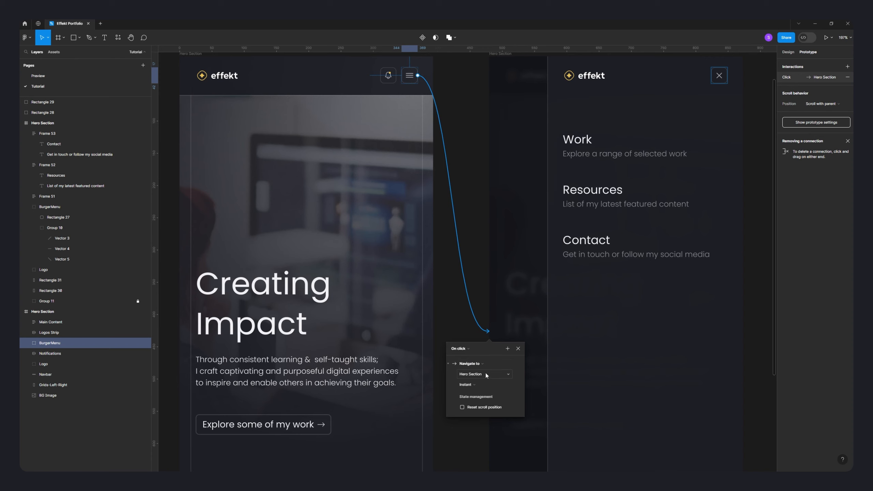
pyautogui.scroll(5, 487, 375)
pyautogui.scroll(-8, 494, 307)
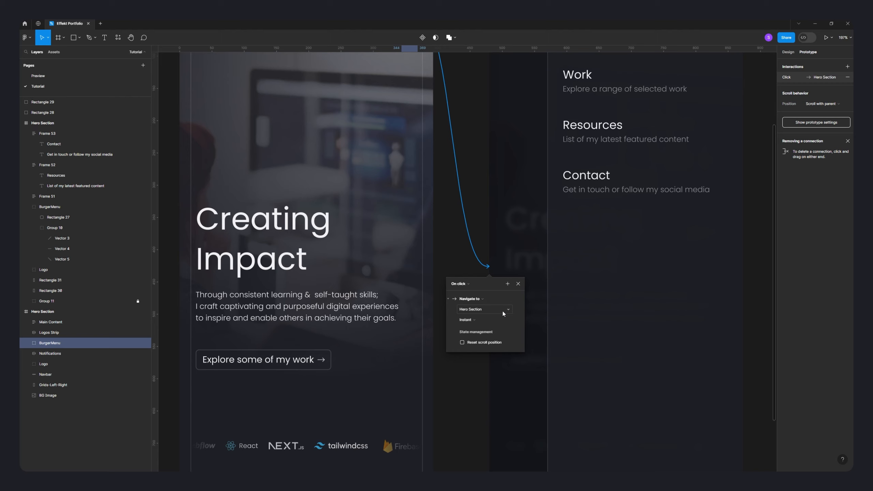
pyautogui.click(474, 320)
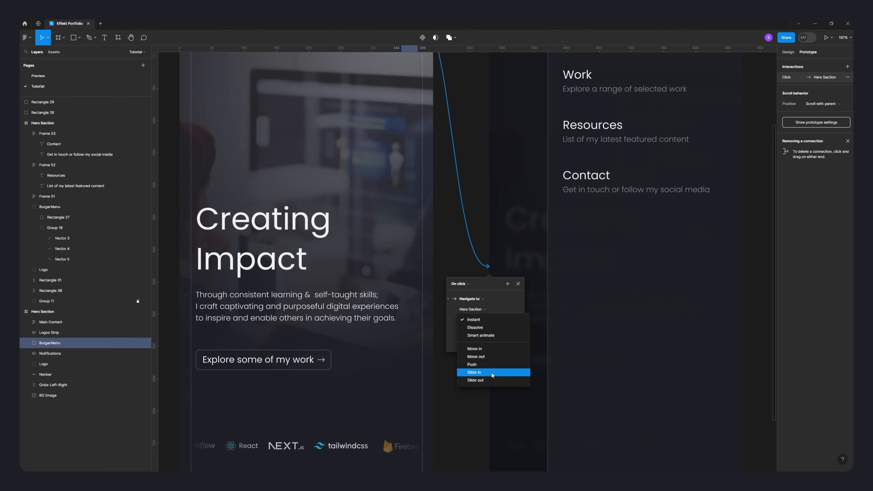
pyautogui.click(487, 336)
pyautogui.click(478, 332)
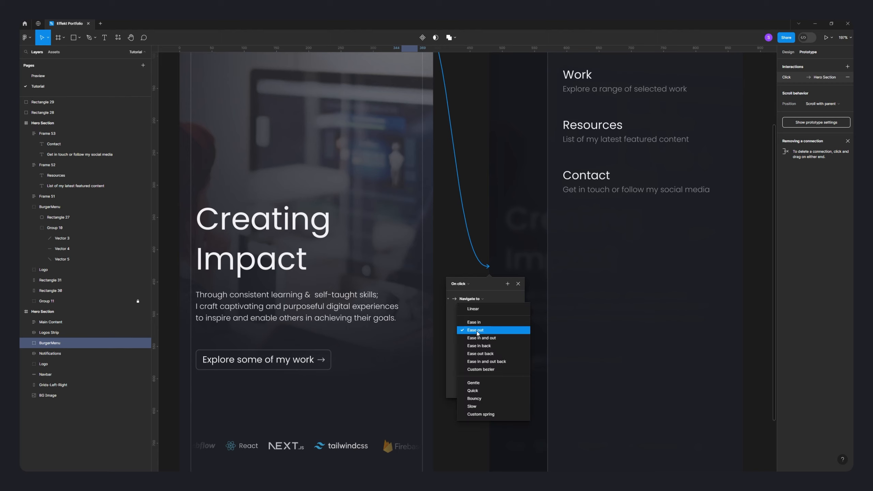
pyautogui.click(492, 383)
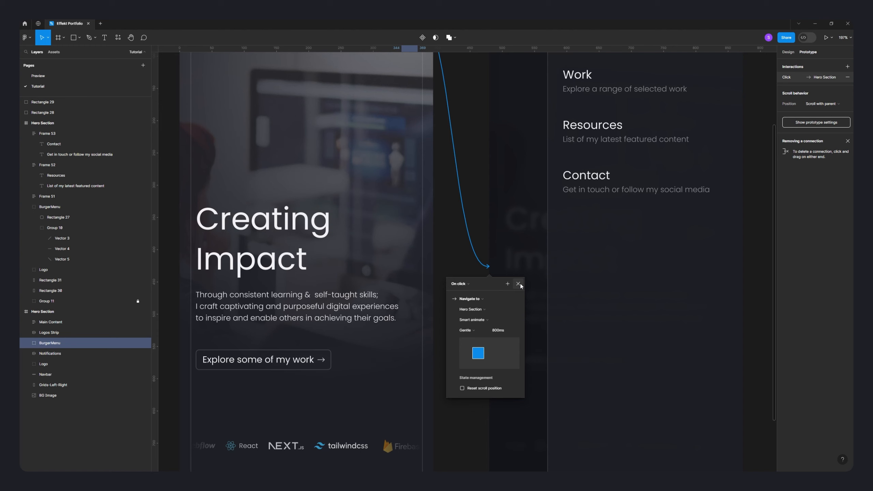
pyautogui.scroll(3, 485, 249)
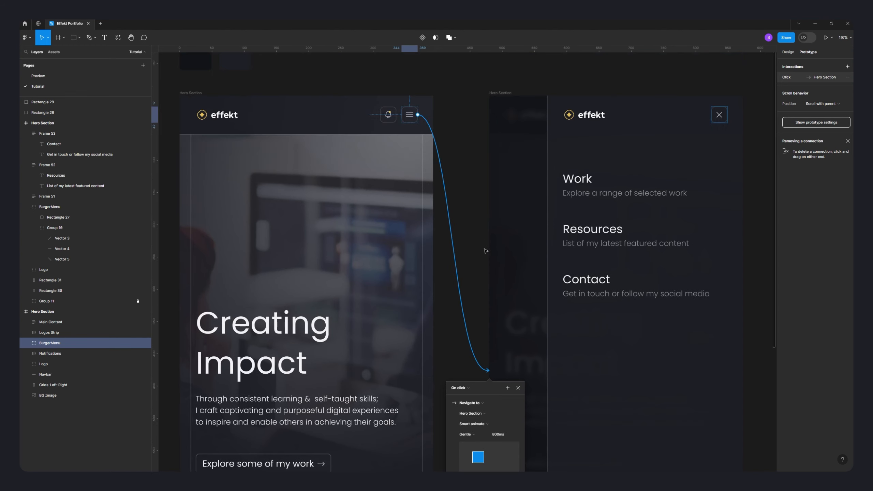
# Connect the sidebar's close icon back to the original Hero Section frame with an On click, Smart animate, Gentle interaction
pyautogui.click(518, 387)
pyautogui.click(718, 115)
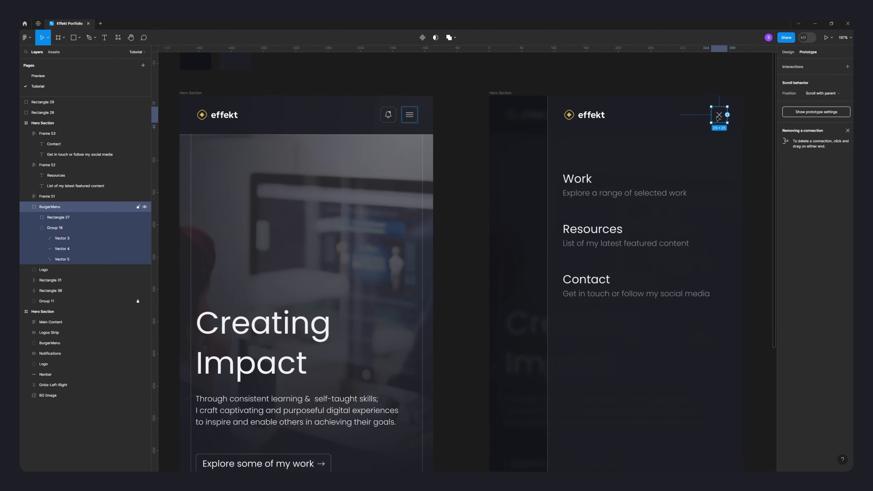
pyautogui.moveTo(712, 116); pyautogui.dragTo(708, 117)
pyautogui.moveTo(672, 147); pyautogui.dragTo(397, 212)
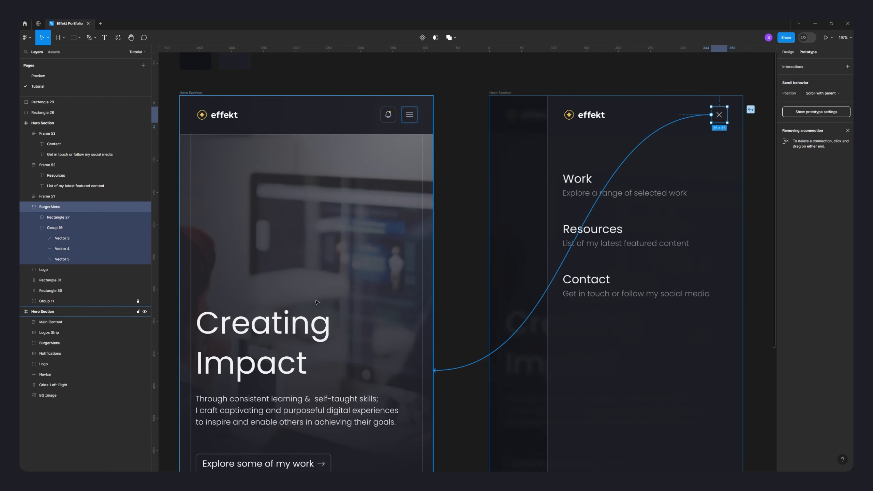
pyautogui.moveTo(316, 302); pyautogui.dragTo(318, 302)
pyautogui.scroll(-1, 413, 383)
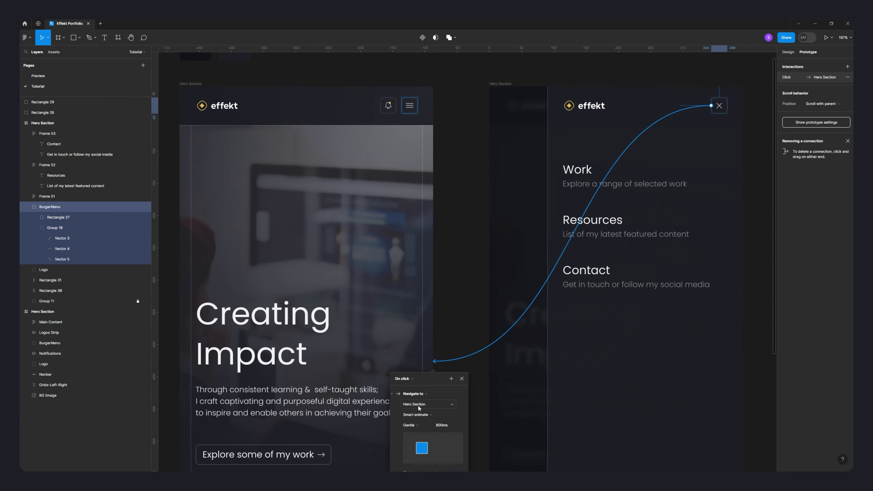
pyautogui.scroll(-2, 421, 399)
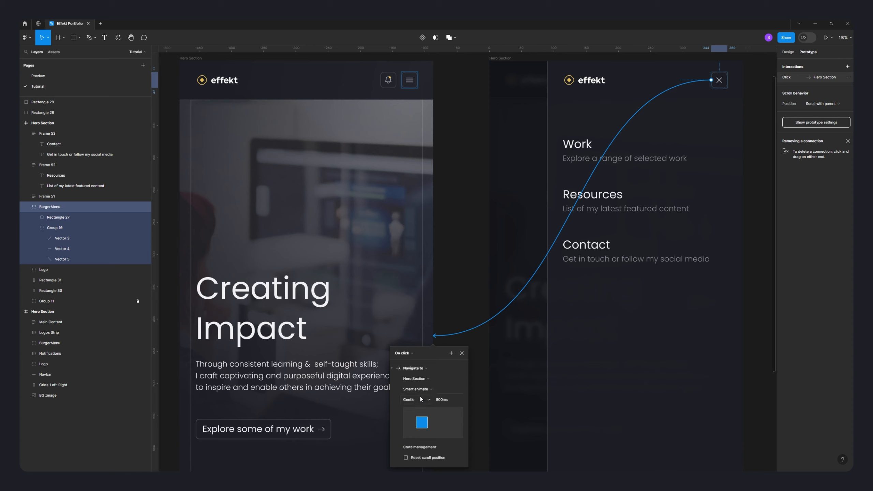
pyautogui.click(461, 353)
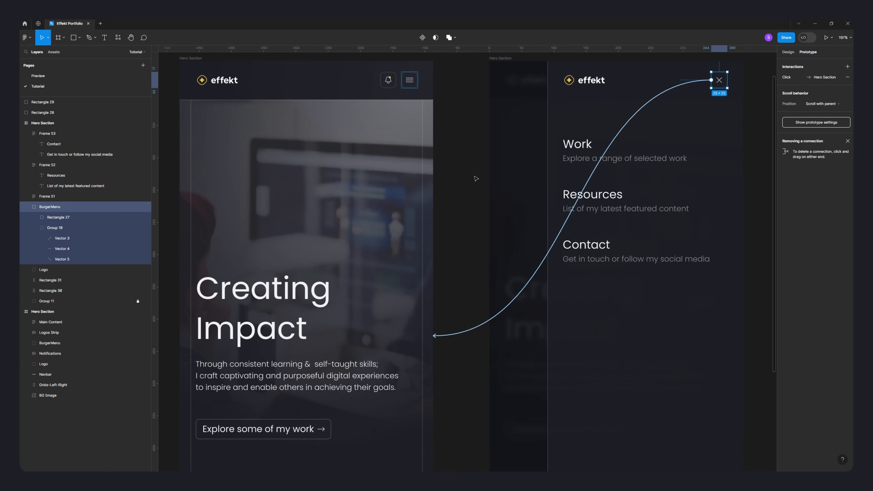
pyautogui.click(454, 148)
# Preview the prototype inline and test opening and closing the sidebar with the burger and close icons
pyautogui.scroll(-3, 472, 206)
pyautogui.moveTo(469, 175); pyautogui.dragTo(474, 242)
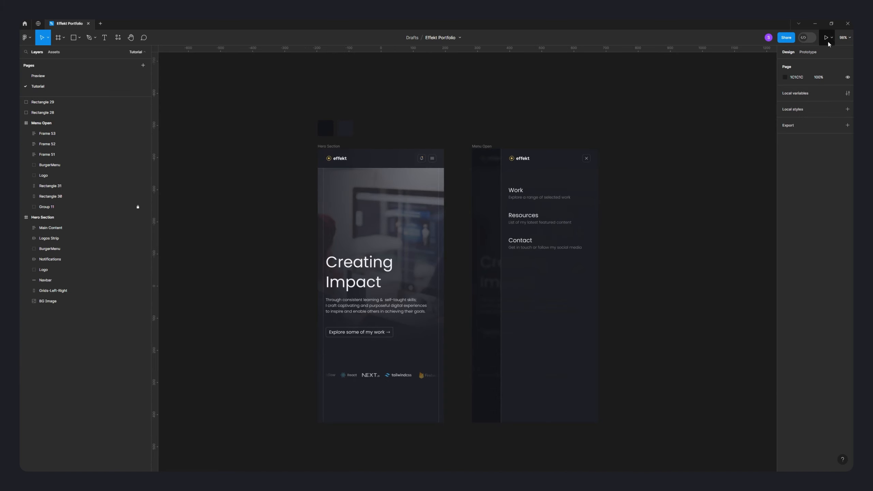
pyautogui.click(833, 37)
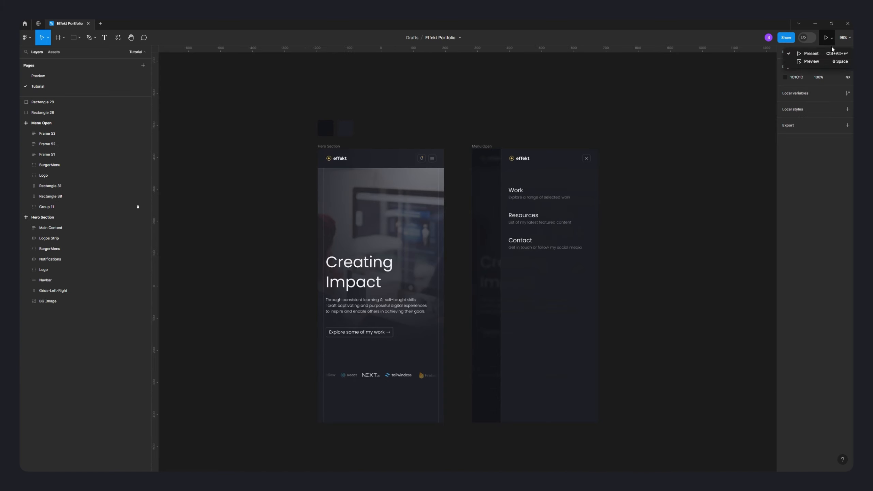
pyautogui.click(811, 61)
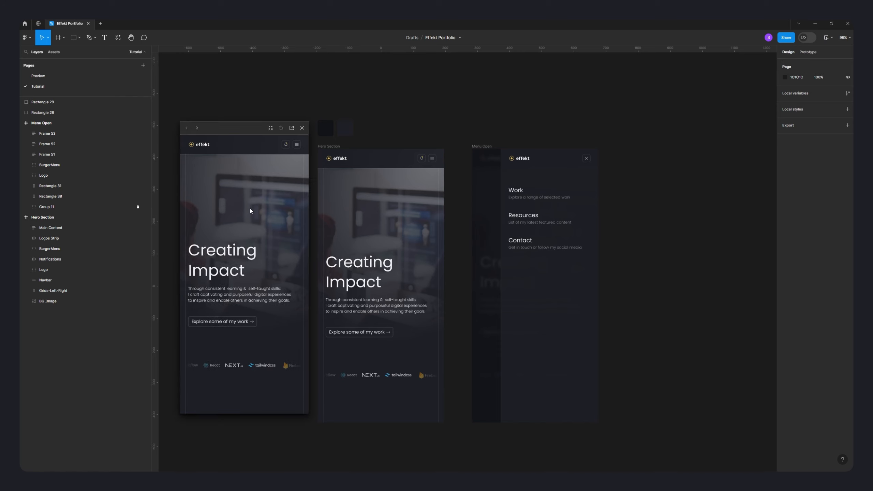
pyautogui.click(297, 146)
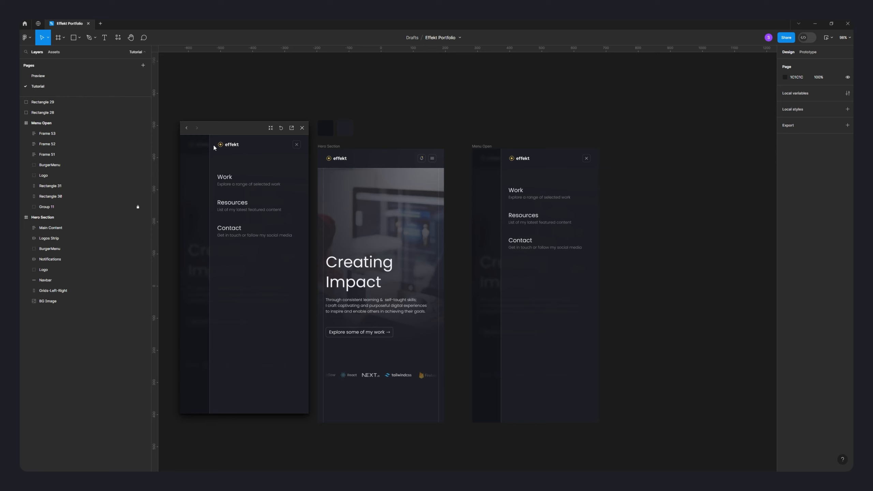
pyautogui.click(296, 147)
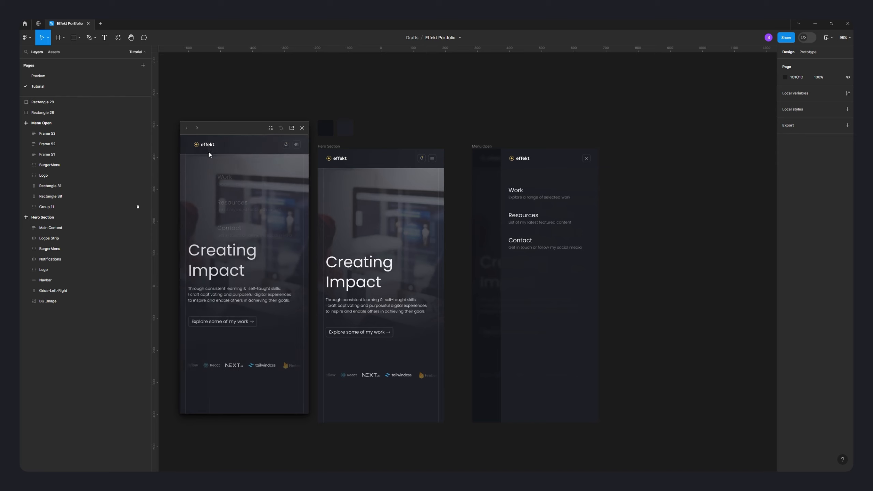
pyautogui.click(301, 144)
pyautogui.click(296, 145)
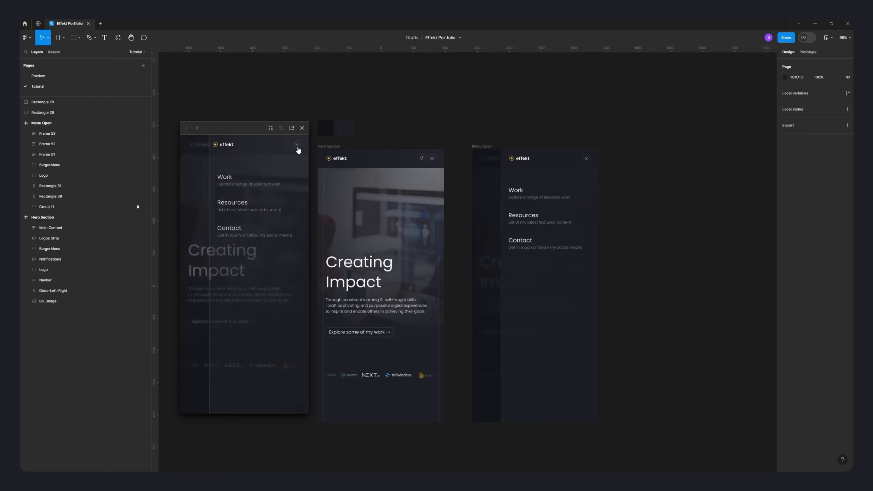
pyautogui.click(297, 144)
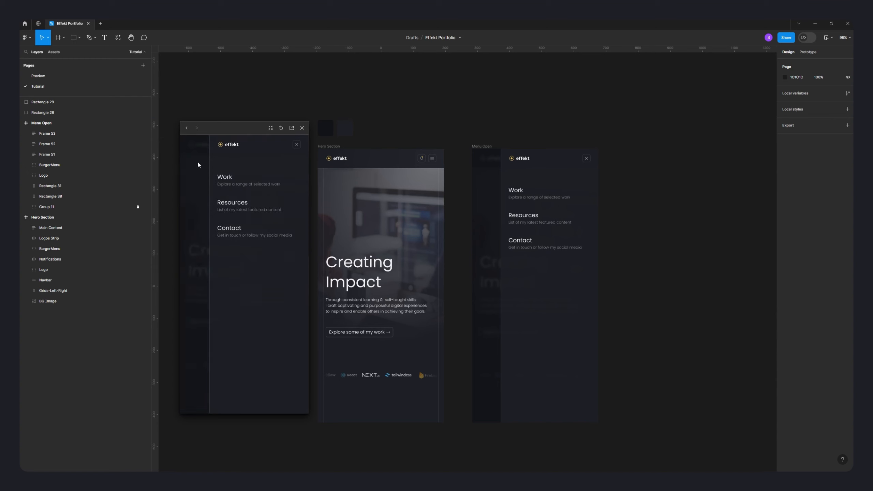
pyautogui.click(320, 190)
pyautogui.click(508, 183)
pyautogui.click(508, 183)
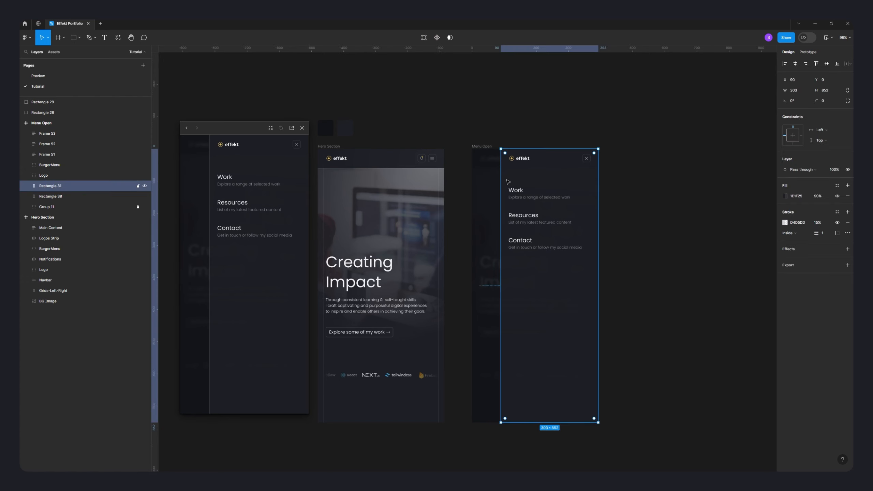
pyautogui.click(515, 191)
pyautogui.click(516, 211)
pyautogui.click(518, 241)
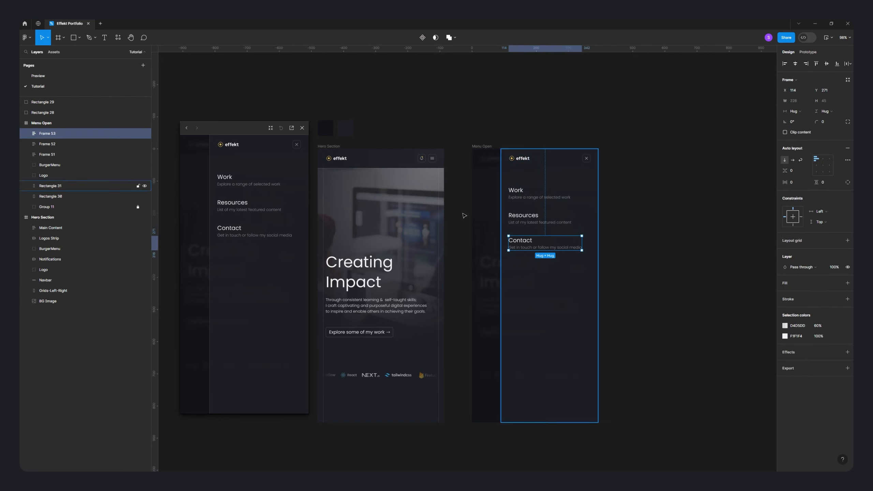
pyautogui.click(459, 207)
# Close the prototype preview, and combine all layers of the Hero Section frame into one locked group
pyautogui.click(321, 147)
pyautogui.click(303, 129)
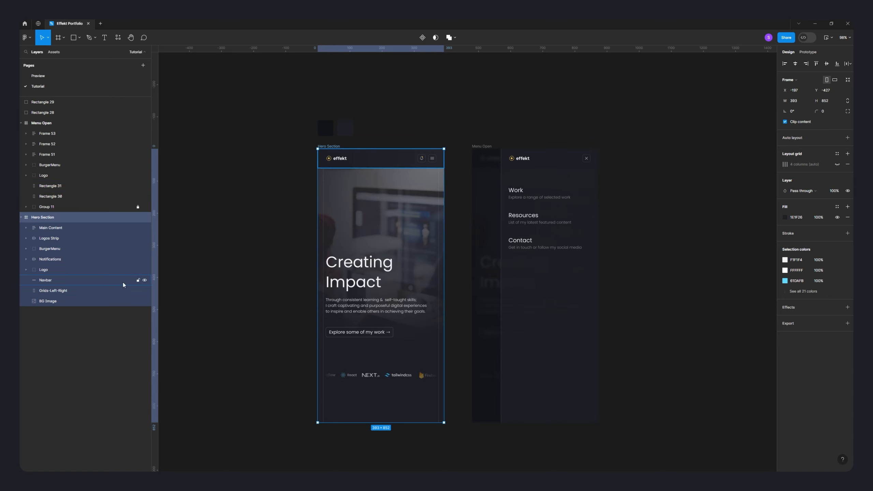
pyautogui.click(67, 229)
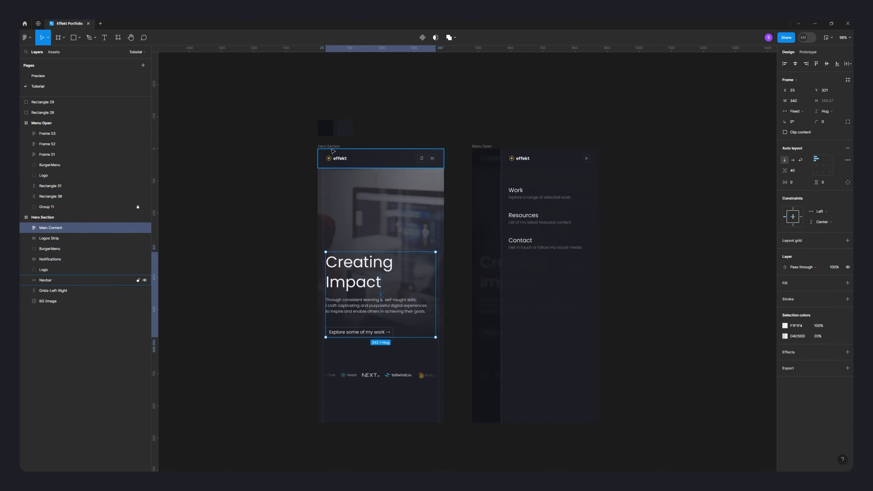
pyautogui.click(103, 217)
pyautogui.scroll(3, 308, 191)
pyautogui.scroll(-3, 298, 143)
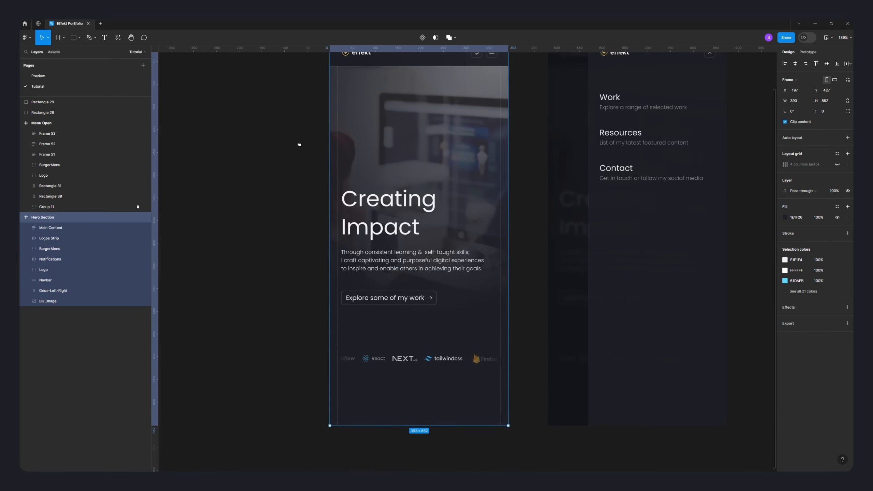
pyautogui.click(54, 229)
pyautogui.keyDown('shift'); pyautogui.click(54, 302); pyautogui.keyUp('shift')
pyautogui.hotkey('ctrl', 'g')
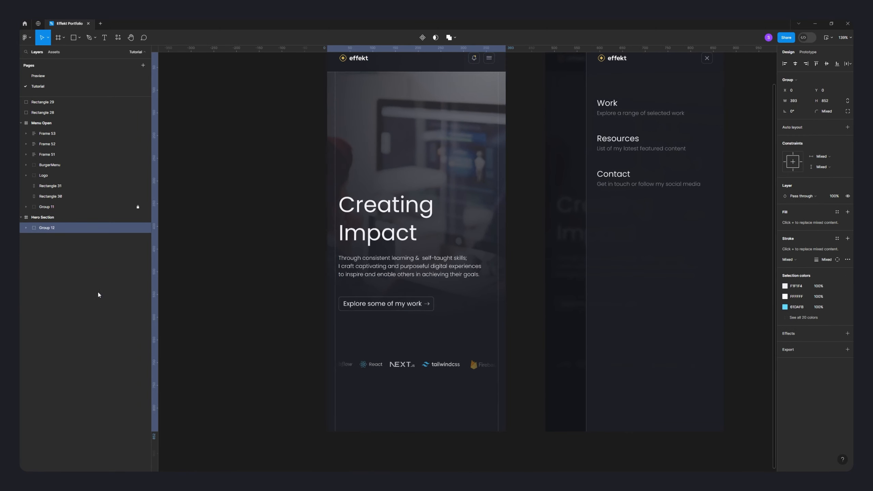
pyautogui.click(138, 227)
# Rename the Menu Open frame's full-size background blur rectangle to blur and its menu panel rectangle to Sidebar
pyautogui.click(82, 197)
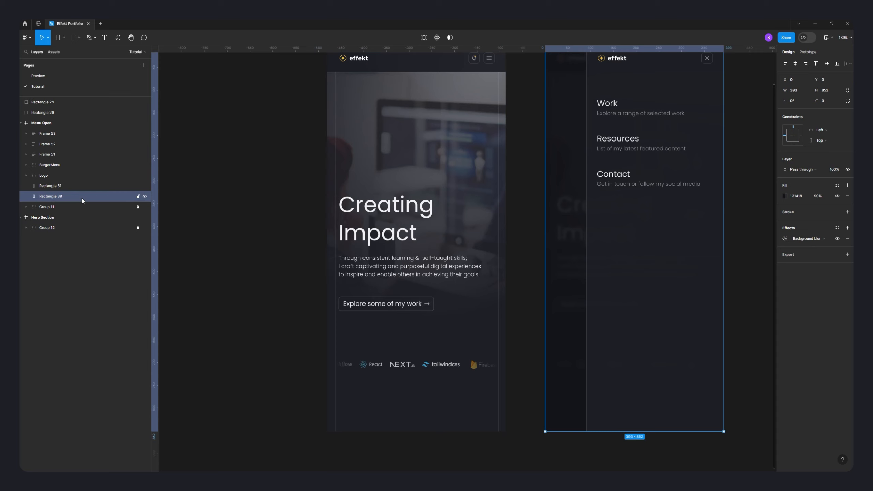
pyautogui.click(145, 197)
pyautogui.click(145, 197)
pyautogui.click(144, 196)
pyautogui.click(145, 197)
pyautogui.doubleClick(58, 197)
pyautogui.write('b')
pyautogui.press('Return')
pyautogui.doubleClick(58, 186)
pyautogui.write('Sidebar')
pyautogui.press('Return')
# Group the close icon and the logo in the Menu Open frame and name the group header
pyautogui.click(55, 165)
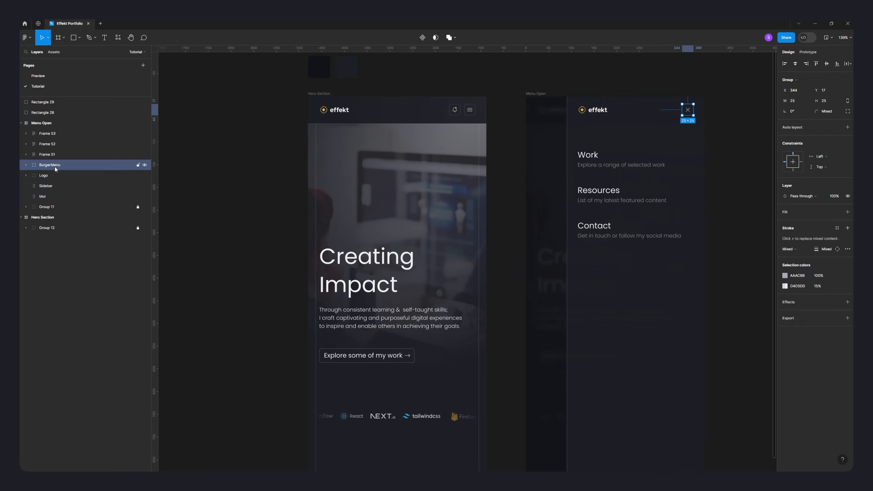
pyautogui.keyDown('shift'); pyautogui.click(57, 175); pyautogui.keyUp('shift')
pyautogui.hotkey('ctrl', 'g')
pyautogui.doubleClick(51, 164)
pyautogui.write('header')
pyautogui.press('Return')
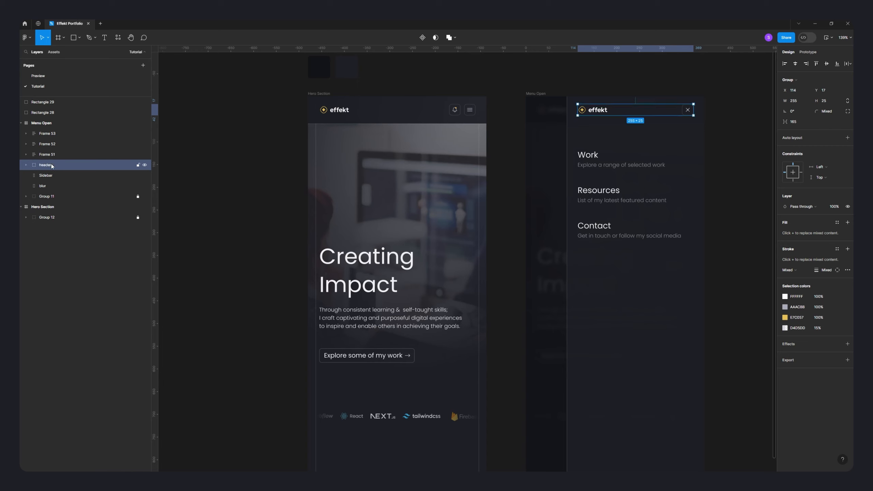
# Rename the Work, Resources and Contact text frames in Menu Open to link1, link2 and link3
pyautogui.doubleClick(50, 155)
pyautogui.write('link1')
pyautogui.press('Return')
pyautogui.doubleClick(54, 144)
pyautogui.write('link2')
pyautogui.press('Return')
pyautogui.doubleClick(52, 133)
pyautogui.write('link3')
pyautogui.press('Return')
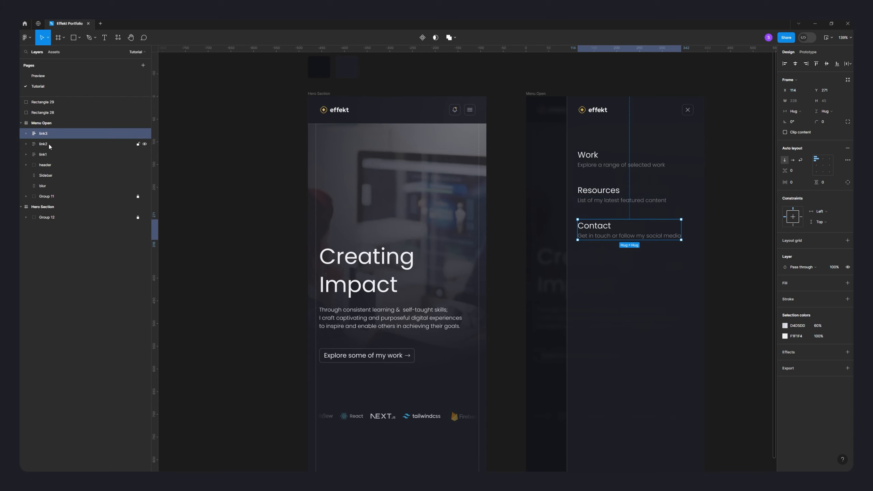
# Copy the three links, header, Sidebar and blur layers from Menu Open into the Hero Section frame
pyautogui.keyDown('shift'); pyautogui.click(48, 145); pyautogui.keyUp('shift')
pyautogui.keyDown('shift'); pyautogui.click(48, 155); pyautogui.keyUp('shift')
pyautogui.keyDown('shift'); pyautogui.click(54, 165); pyautogui.keyUp('shift')
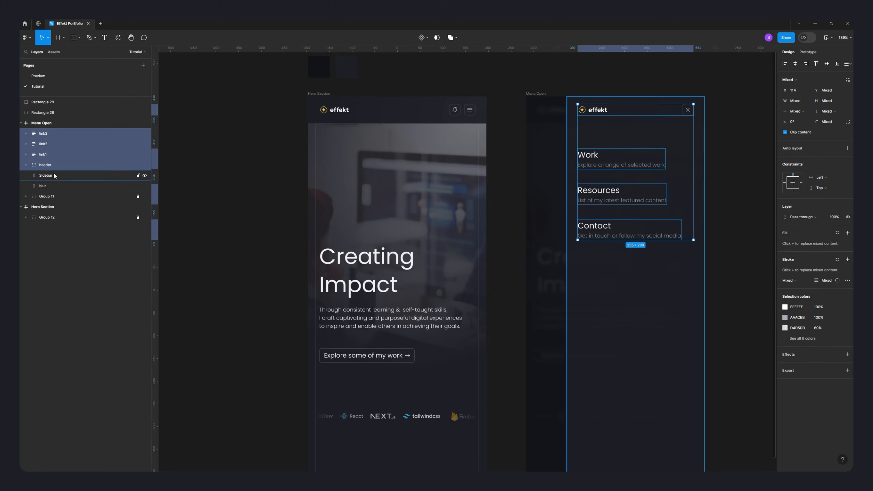
pyautogui.keyDown('shift'); pyautogui.click(53, 175); pyautogui.keyUp('shift')
pyautogui.keyDown('shift'); pyautogui.click(50, 186); pyautogui.keyUp('shift')
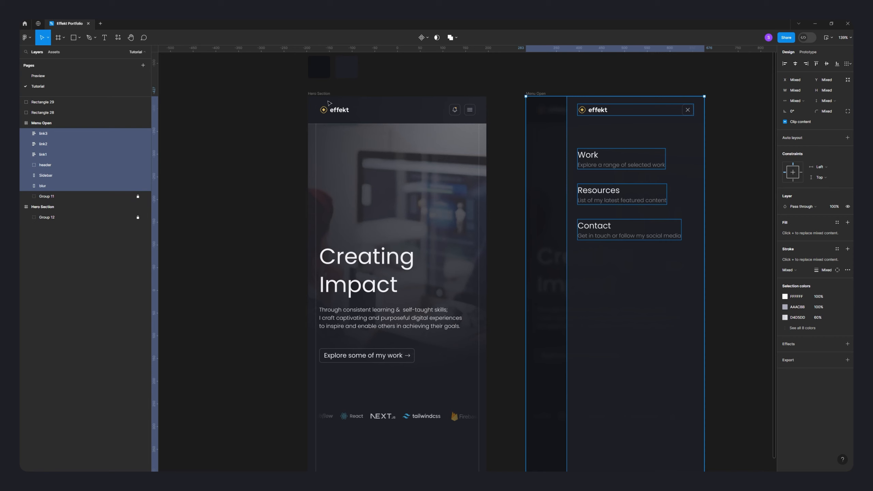
pyautogui.click(319, 94)
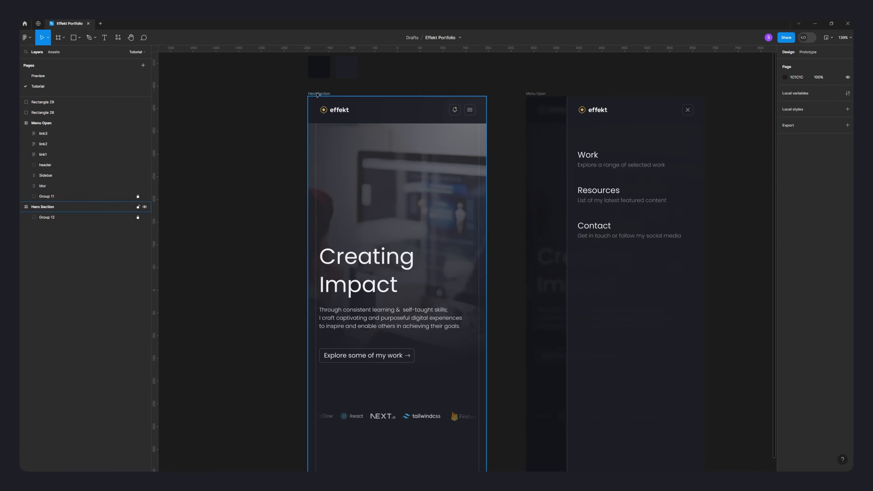
pyautogui.hotkey('ctrl', 'v')
pyautogui.click(286, 211)
# Spread the two frames apart horizontally, moving Menu Open to X 616 and Hero Section to X -425
pyautogui.scroll(-2, 255, 193)
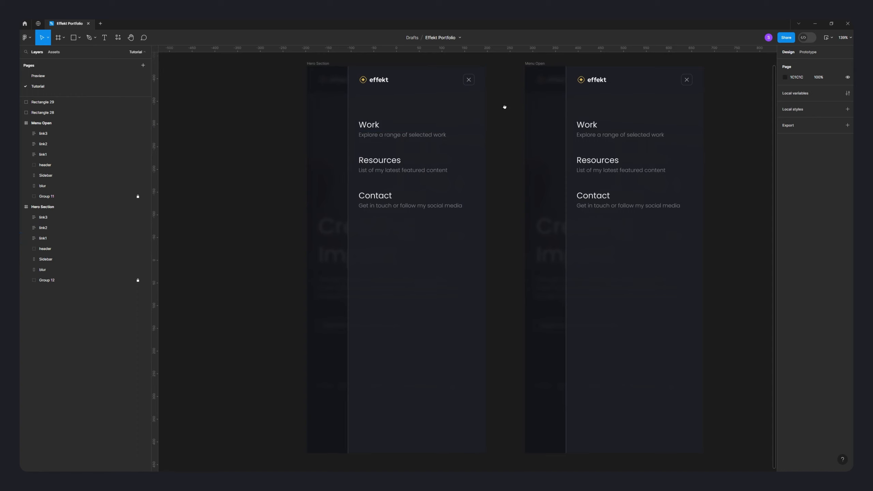
pyautogui.scroll(-5, 488, 124)
pyautogui.click(525, 92)
pyautogui.moveTo(525, 92); pyautogui.dragTo(599, 92)
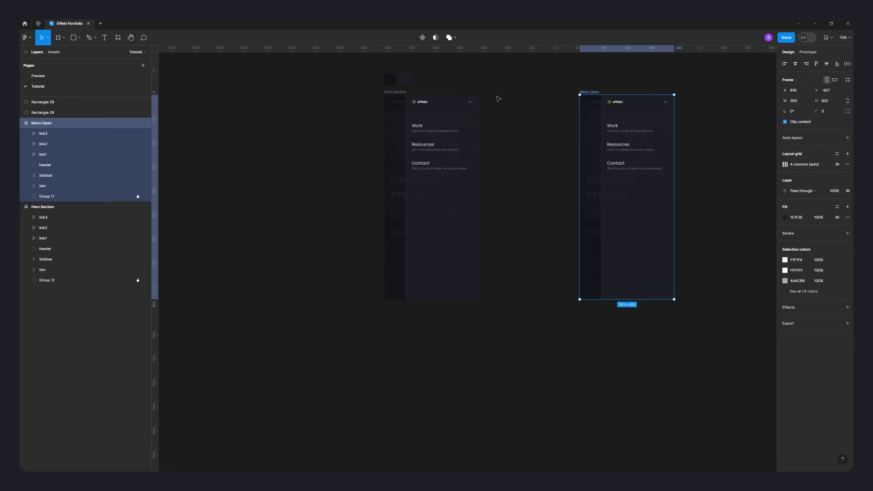
pyautogui.moveTo(398, 98); pyautogui.dragTo(298, 119)
pyautogui.click(324, 89)
pyautogui.click(350, 147)
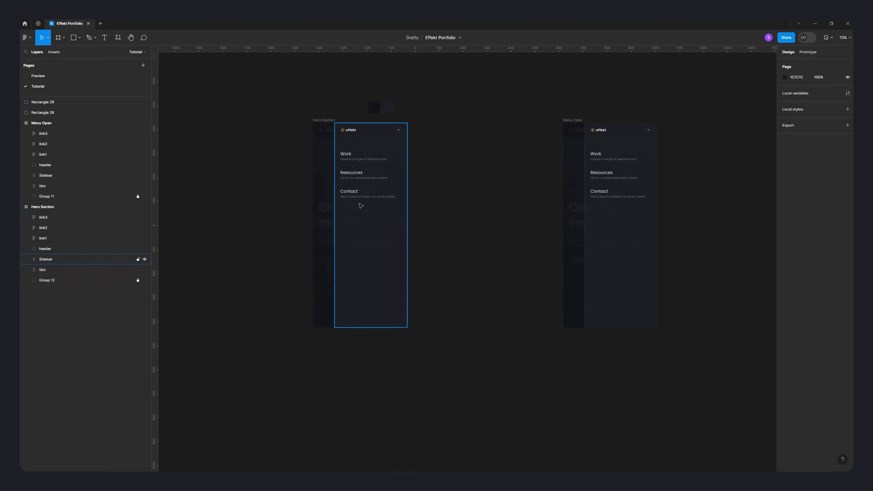
# Test the Hero Section's content clipping by shifting its Sidebar rectangle sideways to X 234, and undo the move
pyautogui.click(323, 120)
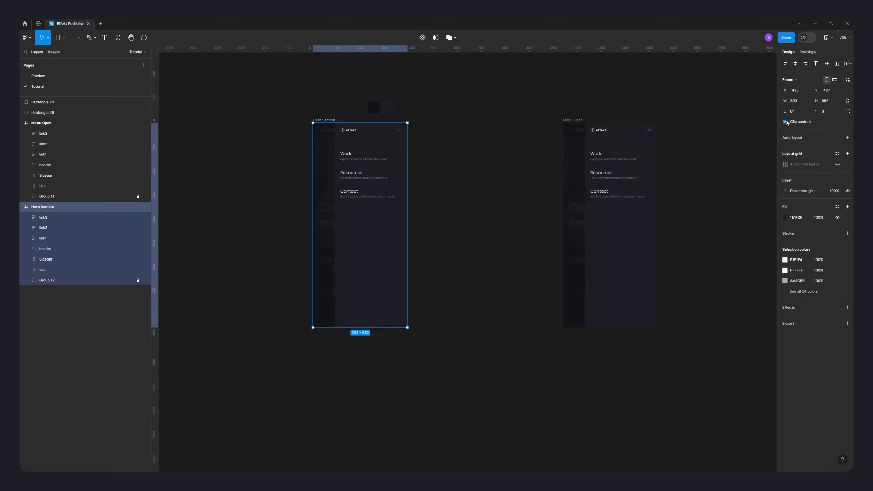
pyautogui.click(455, 228)
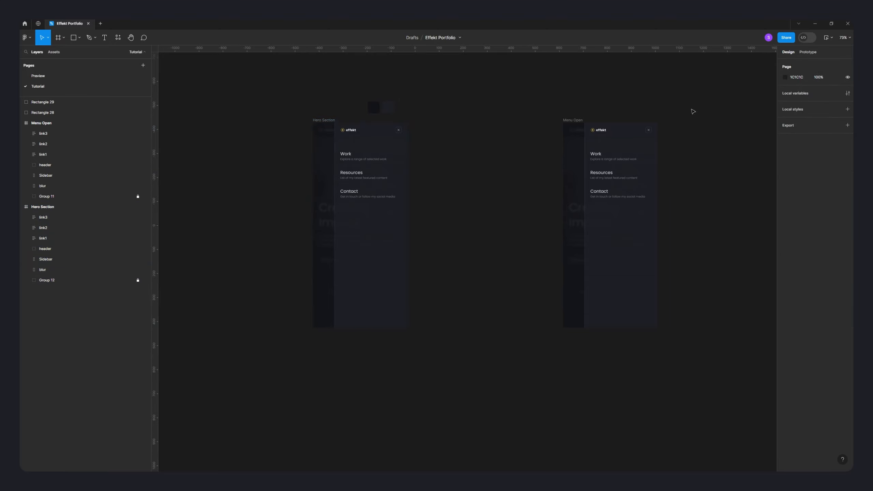
pyautogui.click(330, 120)
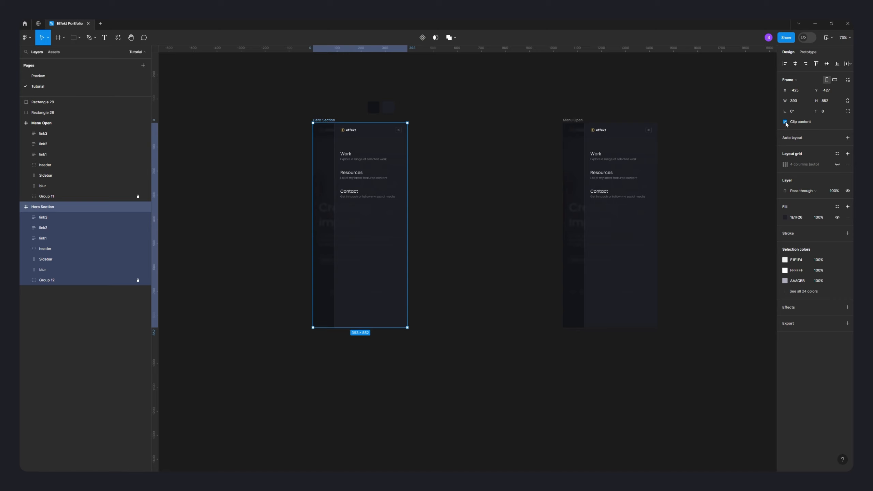
pyautogui.click(392, 254)
pyautogui.moveTo(392, 254)
pyautogui.mouseDown()
pyautogui.moveTo(378, 278)
pyautogui.moveTo(431, 271)
pyautogui.moveTo(352, 267)
pyautogui.moveTo(393, 259)
pyautogui.moveTo(380, 261)
pyautogui.mouseUp()
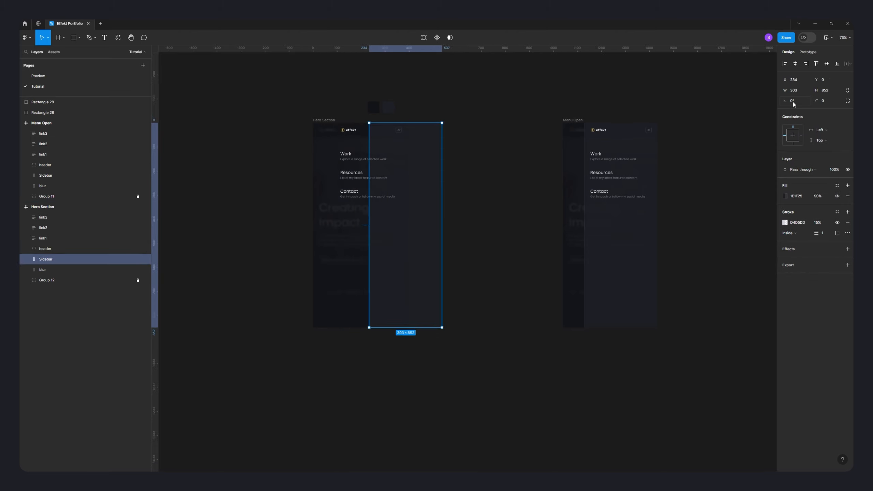
pyautogui.click(465, 96)
pyautogui.click(323, 120)
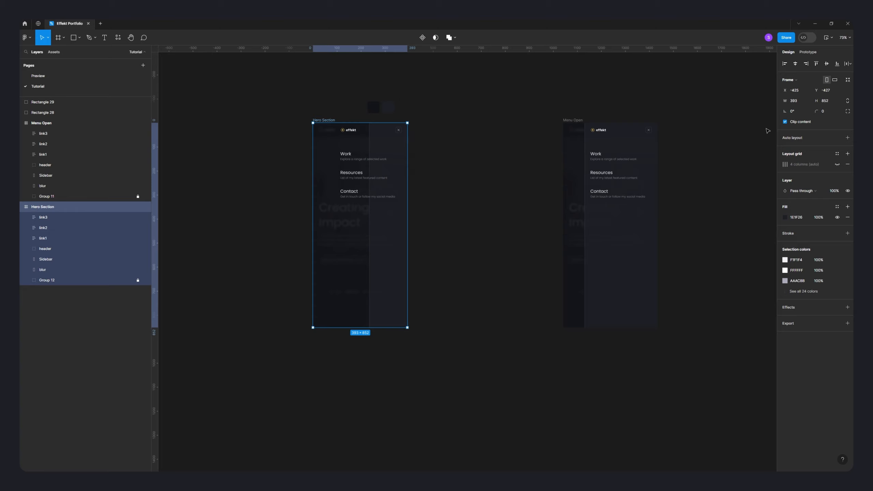
pyautogui.click(463, 283)
pyautogui.hotkey('ctrl', 'z')
pyautogui.hotkey('ctrl', 'z')
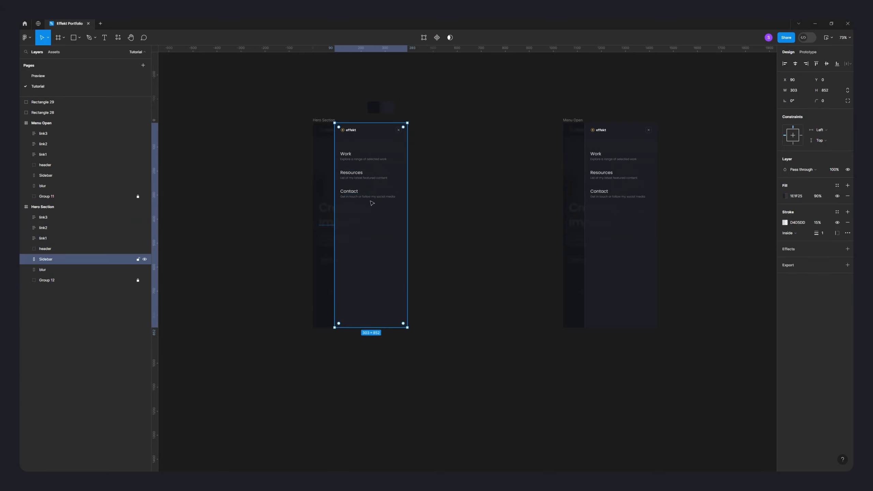
pyautogui.press('Escape')
# Move the Hero Section's Sidebar, header and three links together to the right, up to the frame's right edge
pyautogui.click(355, 227)
pyautogui.keyDown('shift'); pyautogui.click(350, 198); pyautogui.keyUp('shift')
pyautogui.keyDown('shift'); pyautogui.click(351, 175); pyautogui.keyUp('shift')
pyautogui.keyDown('shift'); pyautogui.click(349, 158); pyautogui.keyUp('shift')
pyautogui.keyDown('shift'); pyautogui.click(345, 133); pyautogui.keyUp('shift')
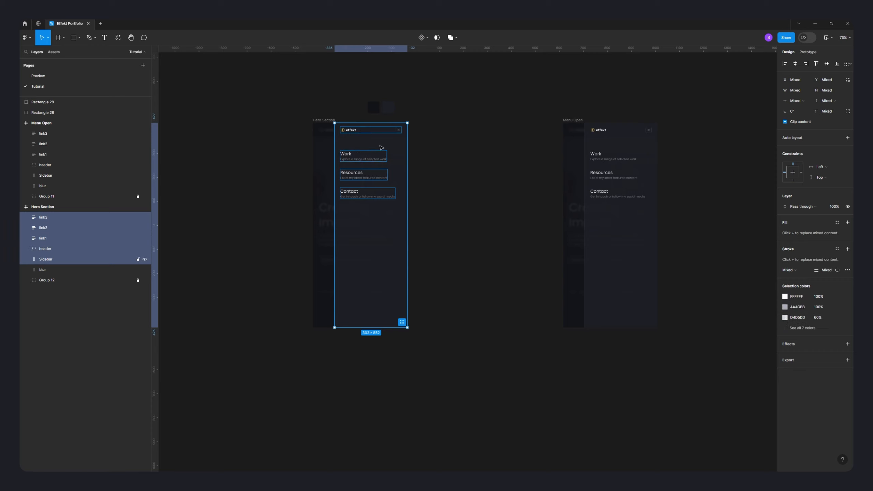
pyautogui.moveTo(340, 237); pyautogui.dragTo(407, 238)
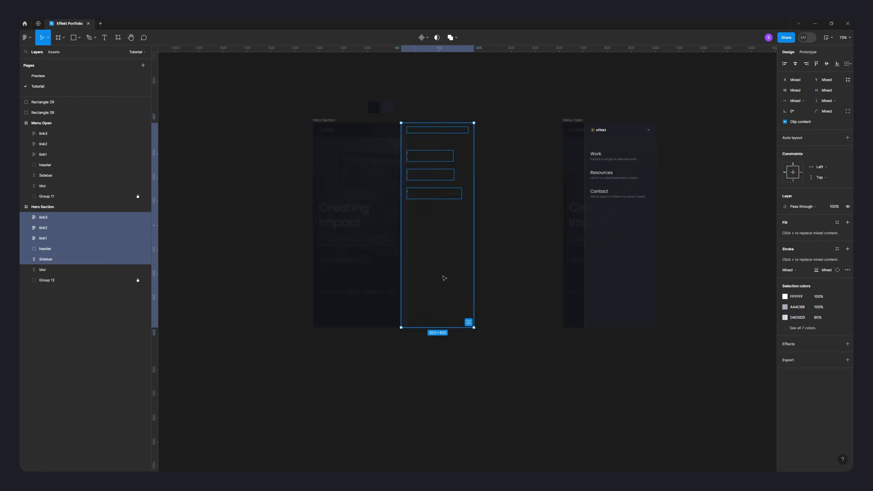
# Nudge the selected sidebar layers farther right until they sit entirely outside the Hero Section frame with a small gap
pyautogui.scroll(2, 407, 250)
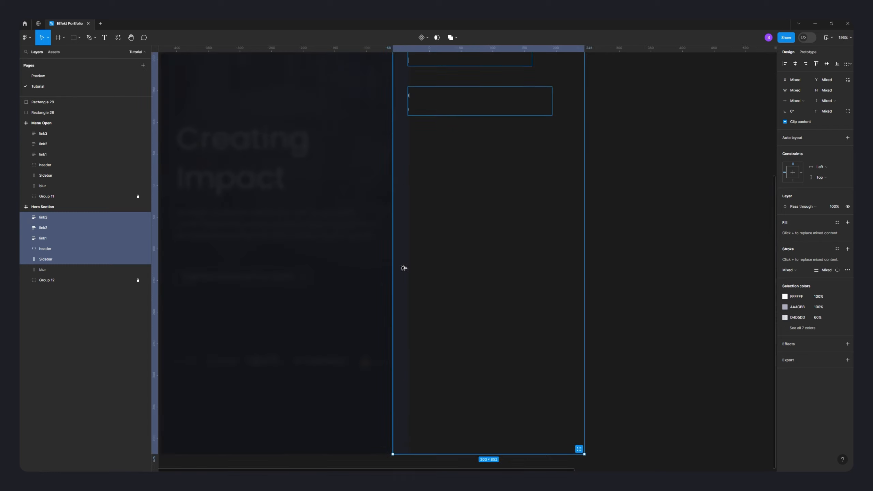
pyautogui.scroll(-1, 403, 268)
pyautogui.press('Right')
pyautogui.press('Right')
pyautogui.press('Right')
pyautogui.press('Right')
pyautogui.press('Right')
pyautogui.press('Right')
pyautogui.press('Right')
pyautogui.press('Right')
pyautogui.press('Right')
pyautogui.press('Right')
pyautogui.press('Right')
pyautogui.press('Right')
pyautogui.press('Right')
pyautogui.press('Right')
pyautogui.press('Right')
pyautogui.press('Right')
pyautogui.press('Right')
pyautogui.press('Right')
pyautogui.press('Right')
pyautogui.press('Right')
pyautogui.press('Right')
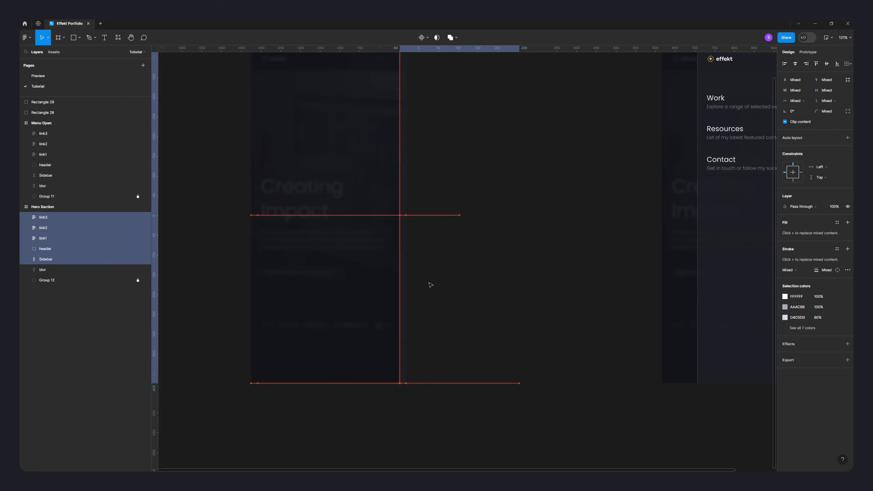
pyautogui.press('Right')
pyautogui.press('Right')
pyautogui.press('Right')
pyautogui.press('Right')
pyautogui.press('Right')
pyautogui.press('Right')
pyautogui.press('Right')
pyautogui.press('Right')
pyautogui.press('Right')
pyautogui.press('Right')
pyautogui.press('Right')
pyautogui.press('Right')
pyautogui.press('Right')
pyautogui.press('Right')
pyautogui.press('Right')
pyautogui.press('Right')
pyautogui.press('Right')
pyautogui.press('Right')
pyautogui.press('Right')
pyautogui.press('Right')
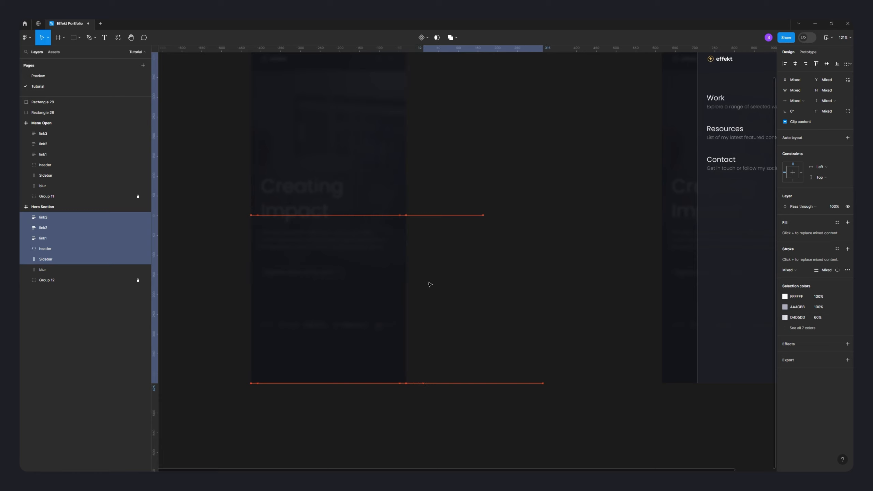
pyautogui.hotkey('shift', 'Left')
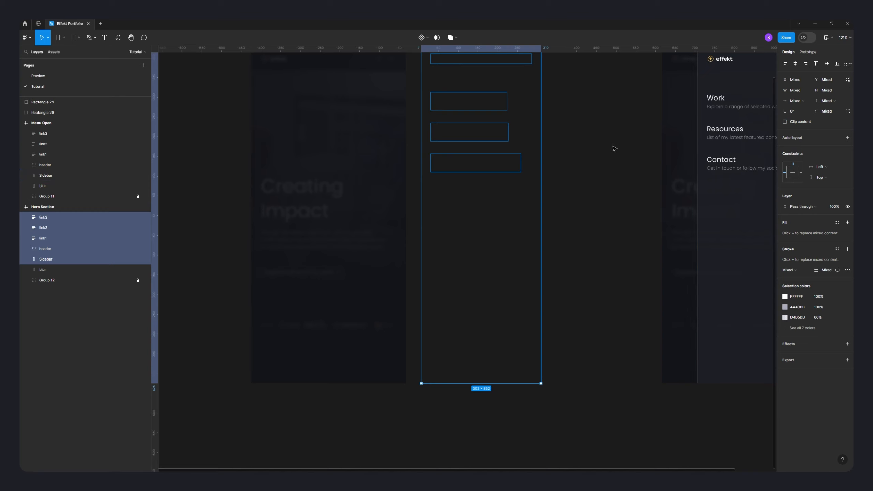
# Turn off content clipping on the Hero Section frame
pyautogui.click(634, 132)
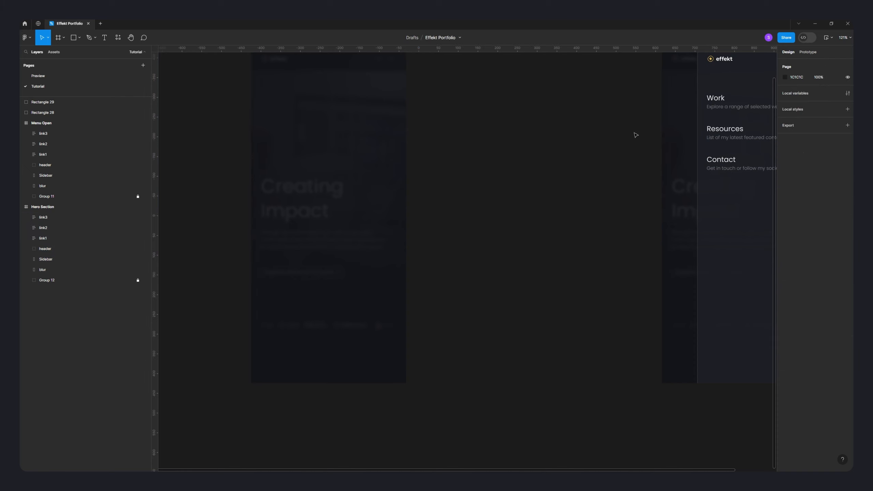
pyautogui.scroll(3, 633, 133)
pyautogui.click(256, 132)
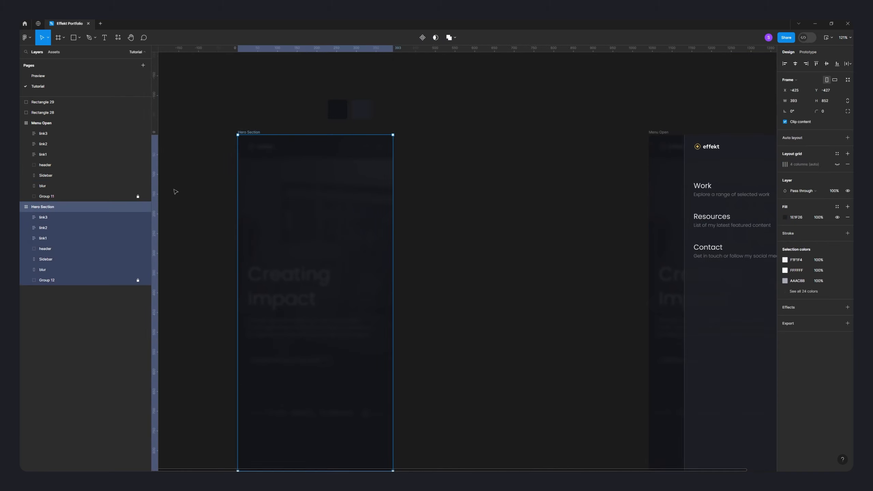
pyautogui.click(786, 122)
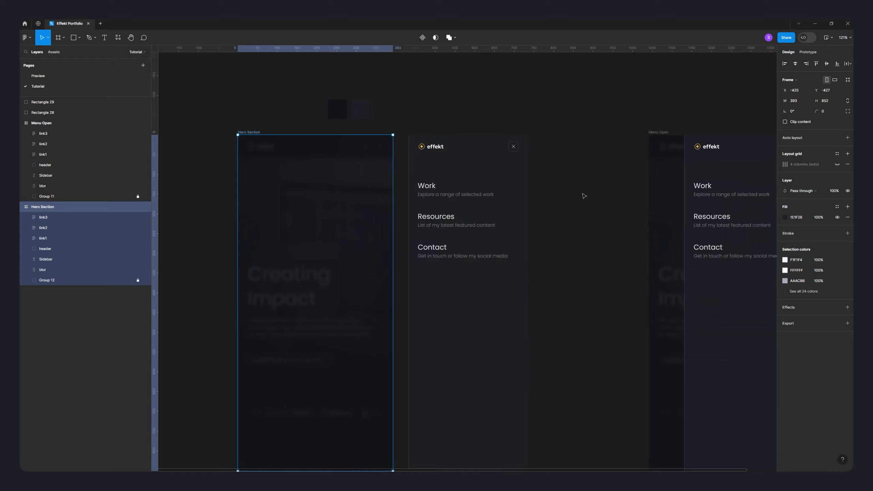
pyautogui.click(561, 246)
pyautogui.scroll(-1, 439, 244)
pyautogui.hscroll(1, 439, 244)
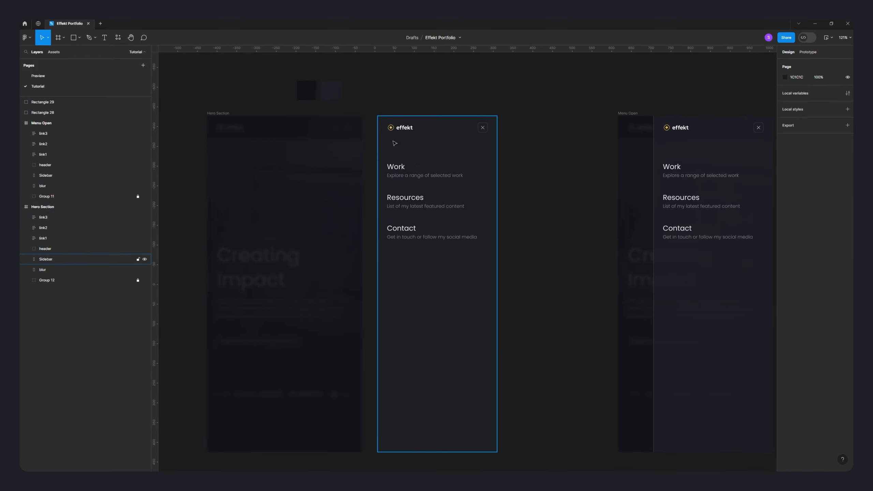
# Check that the layers placed outside the frame, such as the Work link, still belong to Hero Section
pyautogui.click(69, 206)
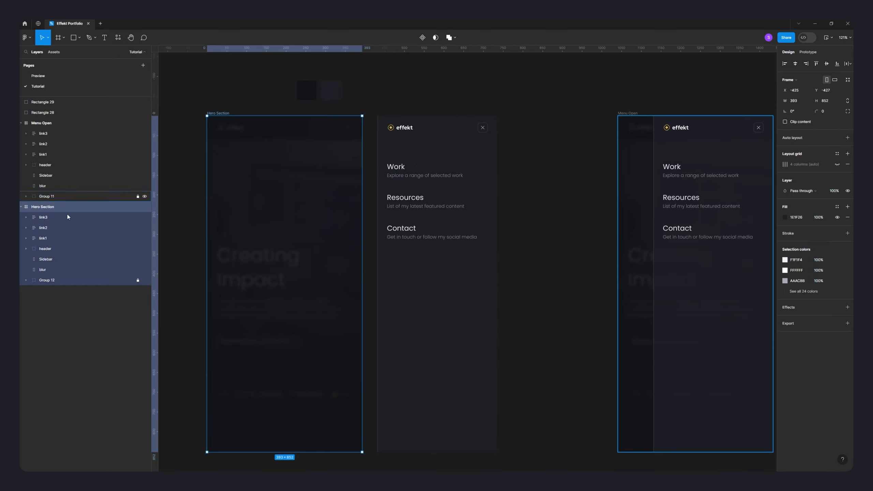
pyautogui.click(405, 176)
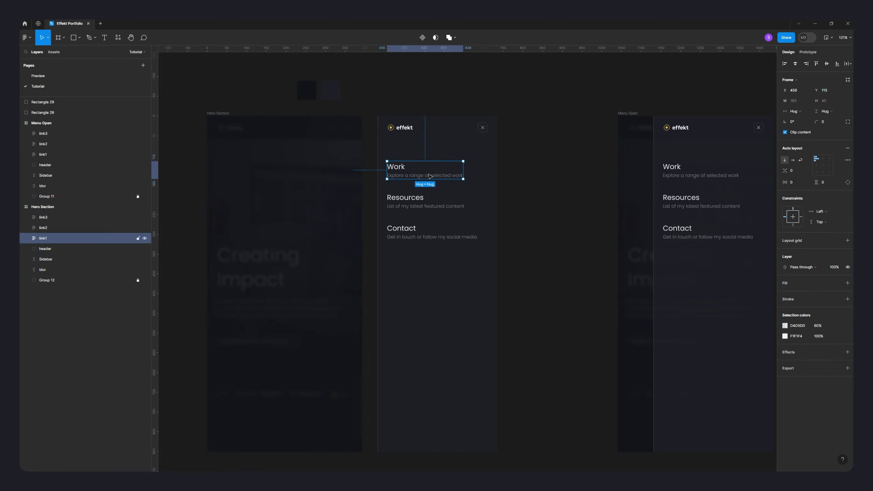
pyautogui.click(232, 114)
pyautogui.click(232, 114)
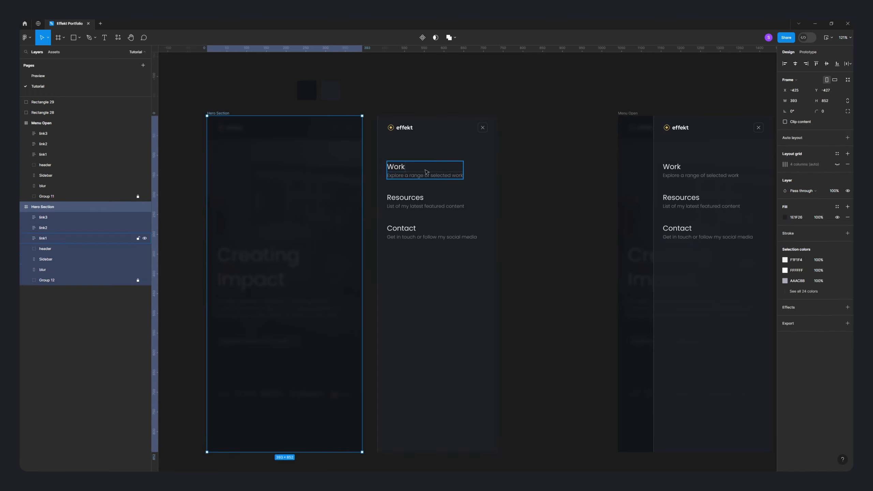
pyautogui.click(410, 166)
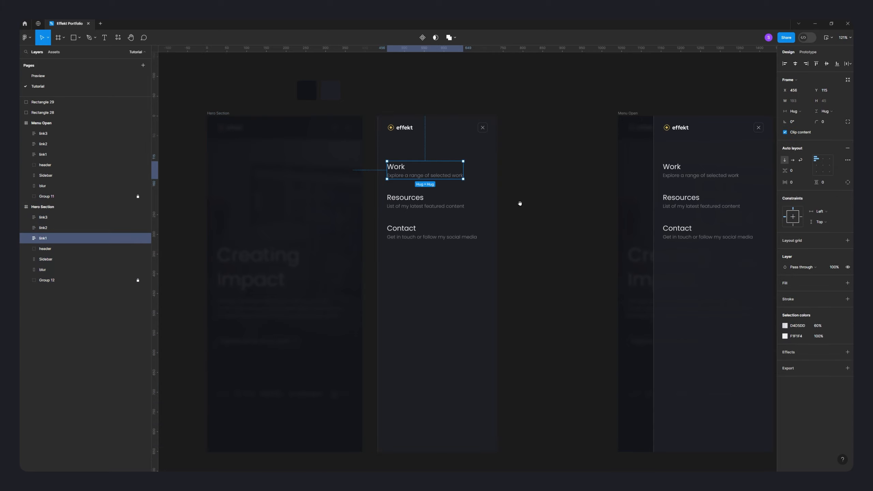
pyautogui.hscroll(1, 522, 205)
pyautogui.click(490, 190)
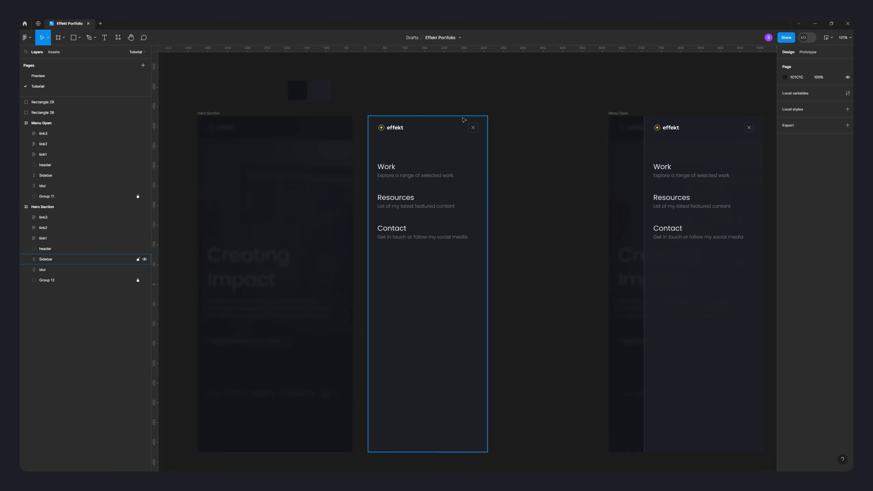
# Set the layer opacity of the Hero Section's blur rectangle to 0%
pyautogui.click(50, 269)
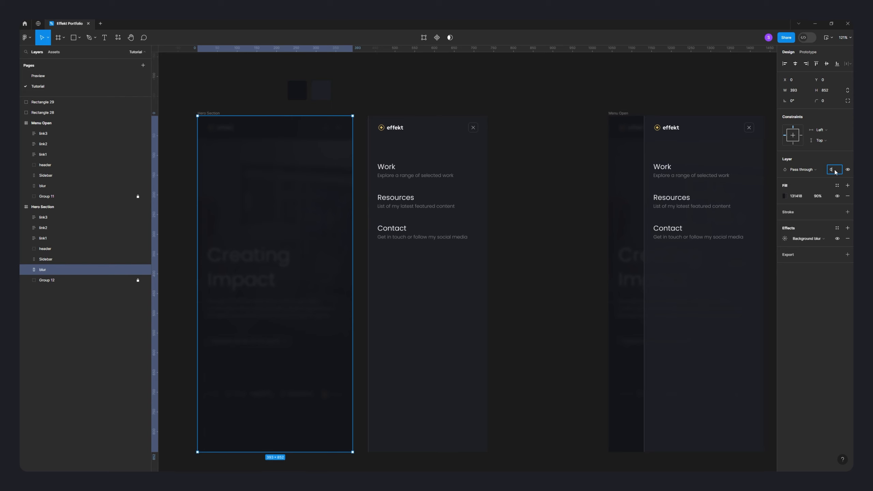
pyautogui.press('Return')
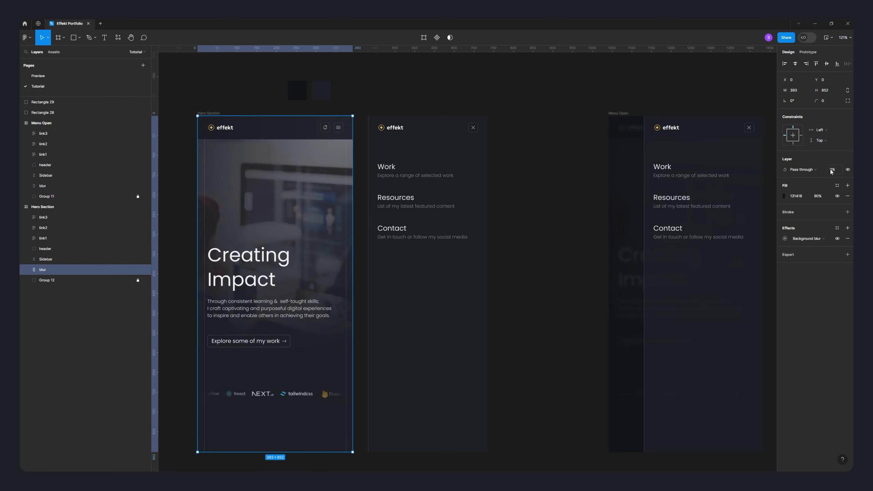
pyautogui.press('Escape')
# Open the Hero Section prototype preview, move it aside and open the sidebar menu in it
pyautogui.click(827, 38)
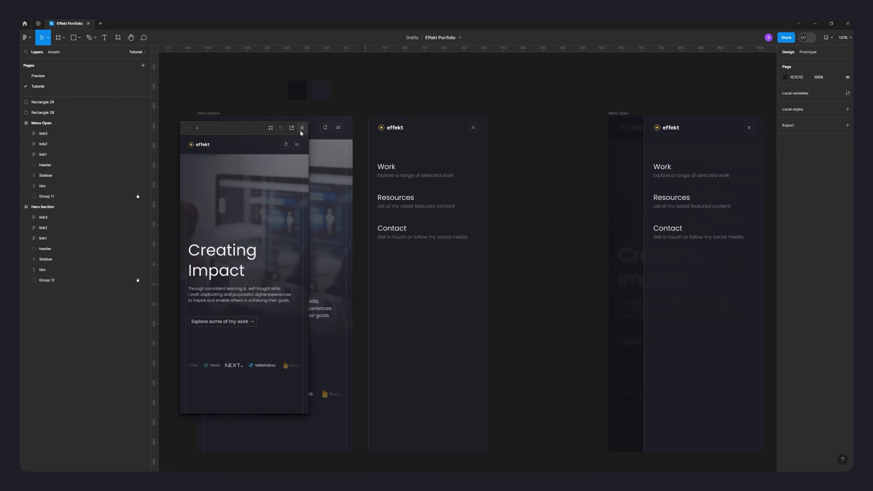
pyautogui.moveTo(241, 128); pyautogui.dragTo(361, 144)
pyautogui.scroll(-6, 531, 167)
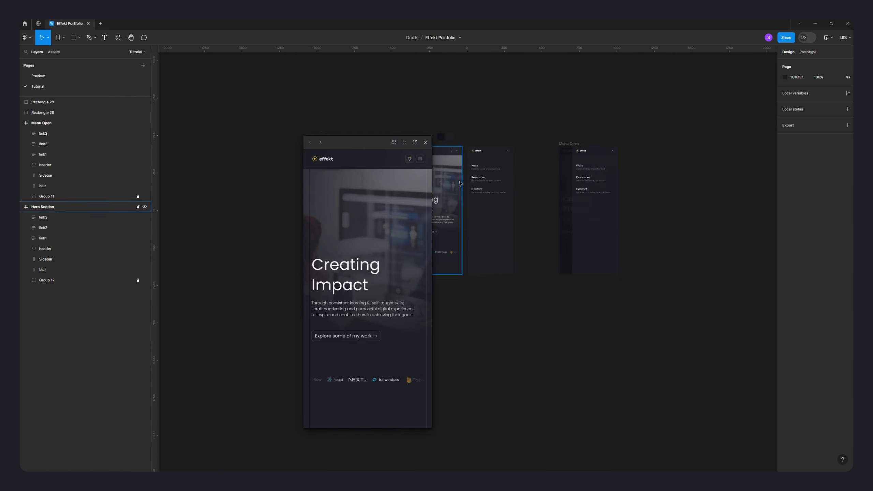
pyautogui.click(420, 160)
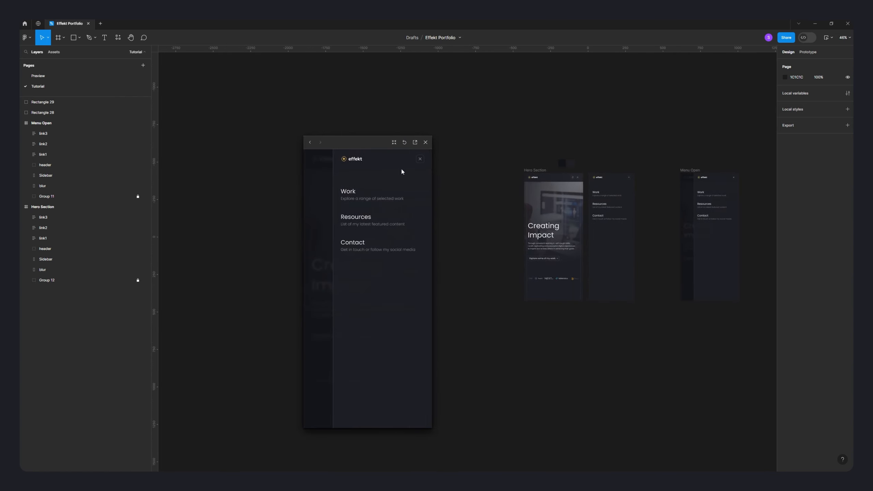
# Replay the sidebar's closing and opening animation several times, and close the preview
pyautogui.click(421, 160)
pyautogui.click(420, 160)
pyautogui.click(421, 161)
pyautogui.click(420, 160)
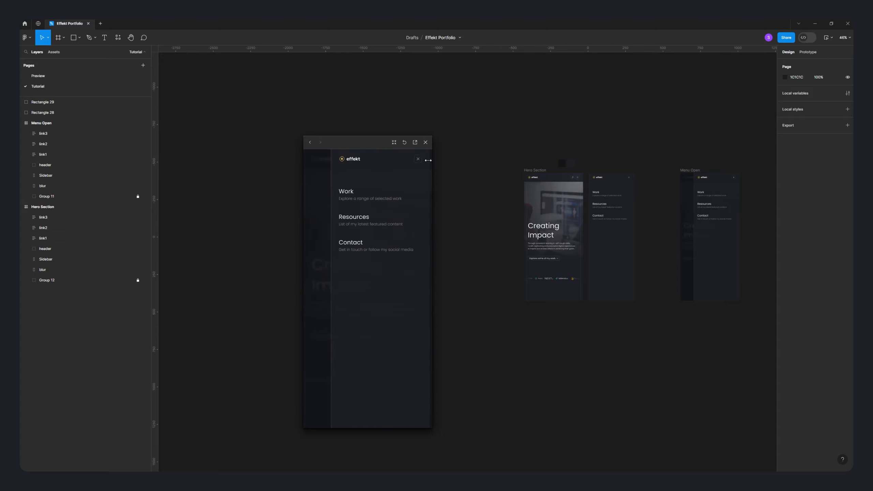
pyautogui.click(421, 160)
pyautogui.click(422, 160)
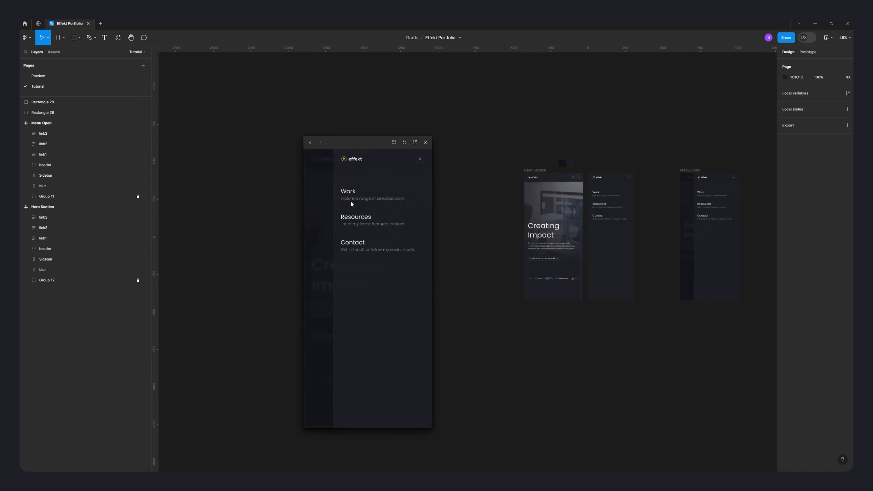
pyautogui.click(419, 160)
pyautogui.click(420, 160)
pyautogui.click(421, 163)
pyautogui.click(421, 163)
pyautogui.click(419, 160)
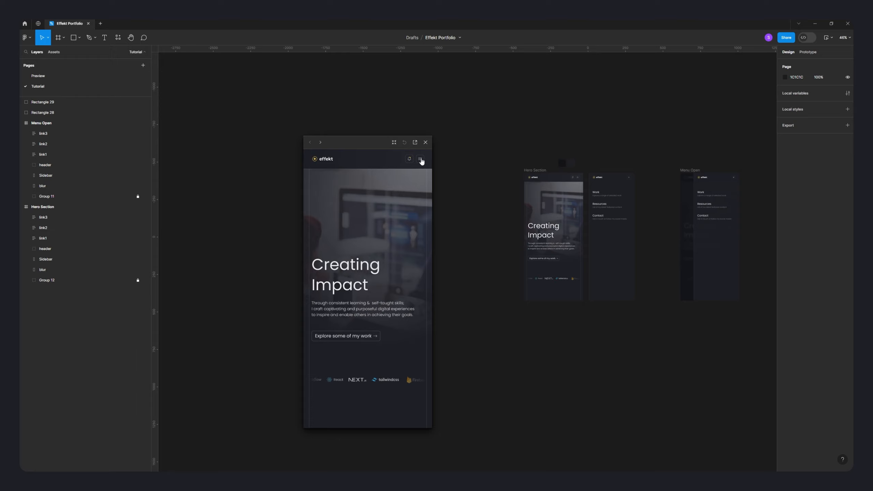
pyautogui.click(421, 160)
pyautogui.click(421, 160)
pyautogui.click(425, 142)
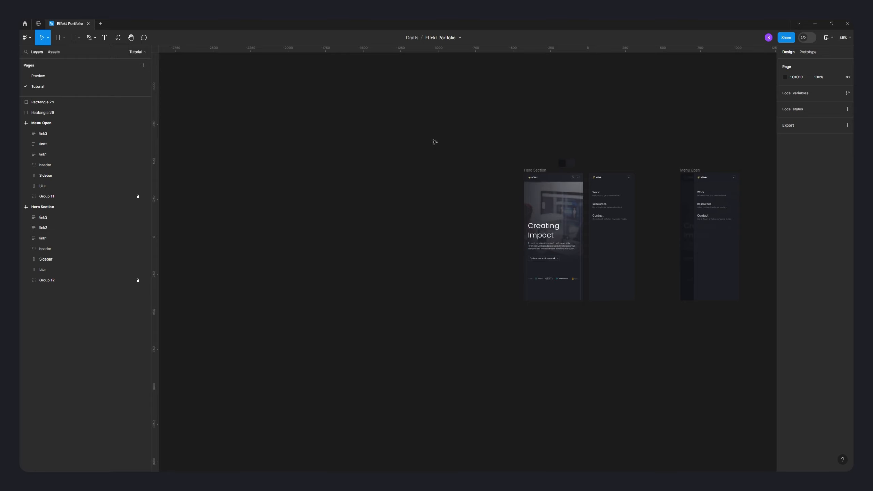
pyautogui.scroll(5, 554, 268)
pyautogui.moveTo(593, 274); pyautogui.dragTo(427, 341)
pyautogui.moveTo(488, 91); pyautogui.dragTo(506, 116)
pyautogui.moveTo(491, 153); pyautogui.dragTo(406, 115)
pyautogui.moveTo(298, 146); pyautogui.dragTo(366, 139)
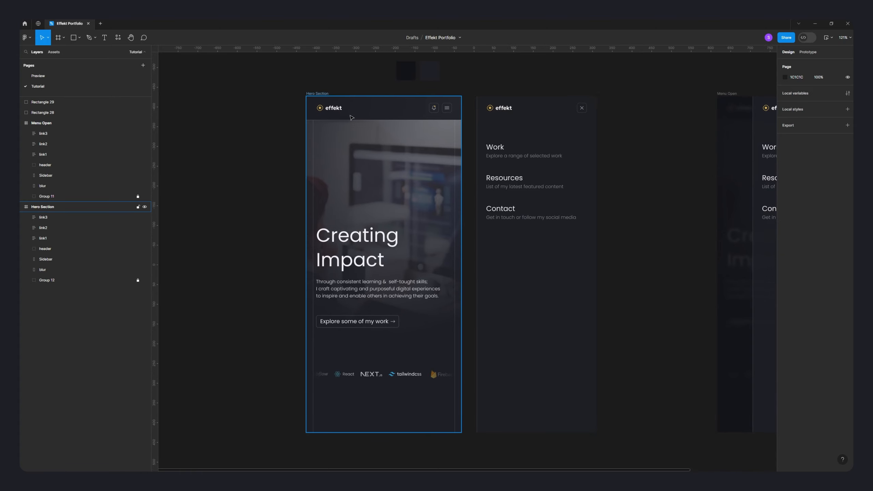
pyautogui.click(509, 215)
pyautogui.hscroll(2, 495, 206)
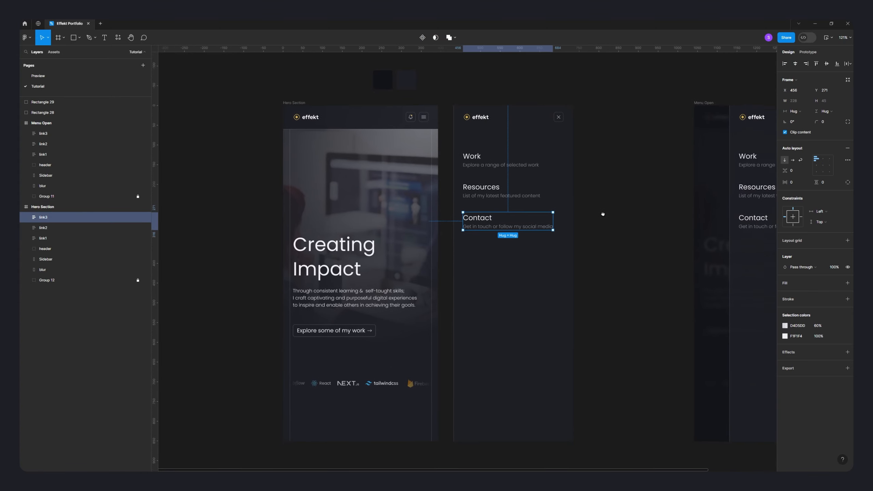
pyautogui.click(461, 161)
pyautogui.hscroll(2, 470, 137)
pyautogui.scroll(1, 471, 137)
pyautogui.click(470, 124)
pyautogui.keyDown('shift'); pyautogui.click(426, 172); pyautogui.keyUp('shift')
pyautogui.keyDown('shift'); pyautogui.click(426, 203); pyautogui.keyUp('shift')
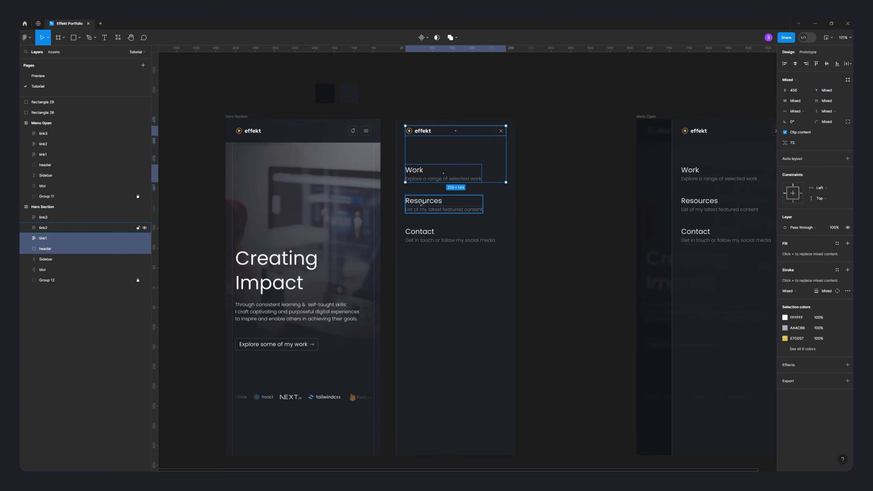
pyautogui.keyDown('shift'); pyautogui.click(423, 234); pyautogui.keyUp('shift')
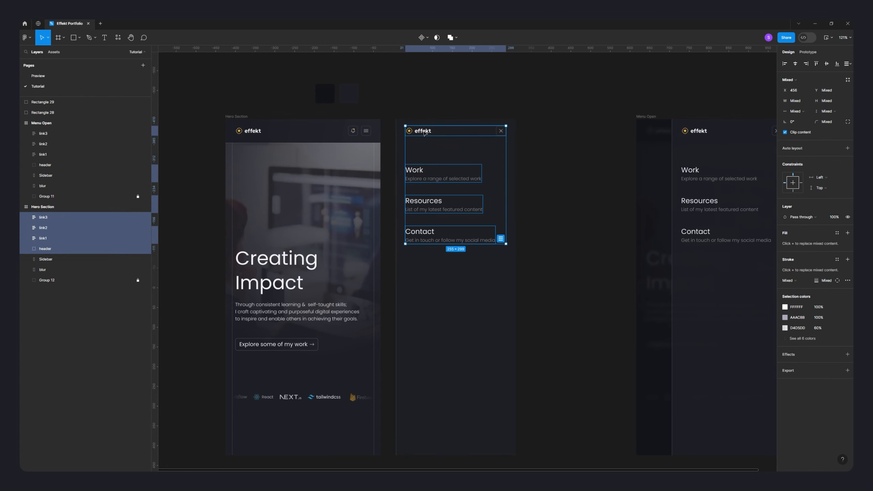
pyautogui.click(428, 103)
# Shift the header and the Work, Resources and Contact links slightly right relative to the Hero Section's Sidebar
pyautogui.click(424, 131)
pyautogui.keyDown('shift'); pyautogui.click(421, 172); pyautogui.keyUp('shift')
pyautogui.keyDown('shift'); pyautogui.click(421, 203); pyautogui.keyUp('shift')
pyautogui.keyDown('shift'); pyautogui.click(422, 236); pyautogui.keyUp('shift')
pyautogui.moveTo(419, 203); pyautogui.dragTo(445, 204)
pyautogui.click(554, 193)
pyautogui.moveTo(519, 185); pyautogui.dragTo(487, 189)
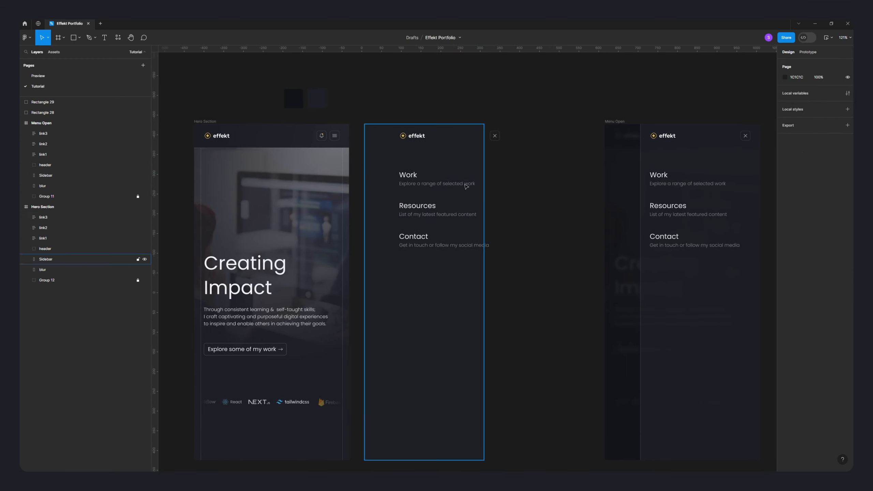
# Stagger the Hero Section's Work, Resources and Contact links horizontally, each farther right than the one above, with Contact at about X 955
pyautogui.moveTo(417, 180); pyautogui.dragTo(466, 183)
pyautogui.click(414, 211)
pyautogui.moveTo(414, 210); pyautogui.dragTo(514, 211)
pyautogui.click(419, 241)
pyautogui.moveTo(411, 239); pyautogui.dragTo(582, 241)
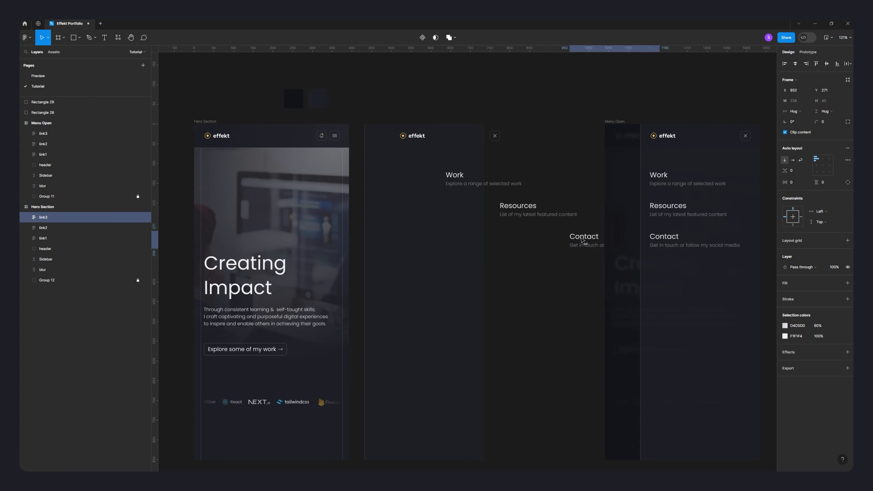
# Move the Menu Open frame farther right, clear of the staggered links
pyautogui.scroll(-5, 583, 241)
pyautogui.click(544, 152)
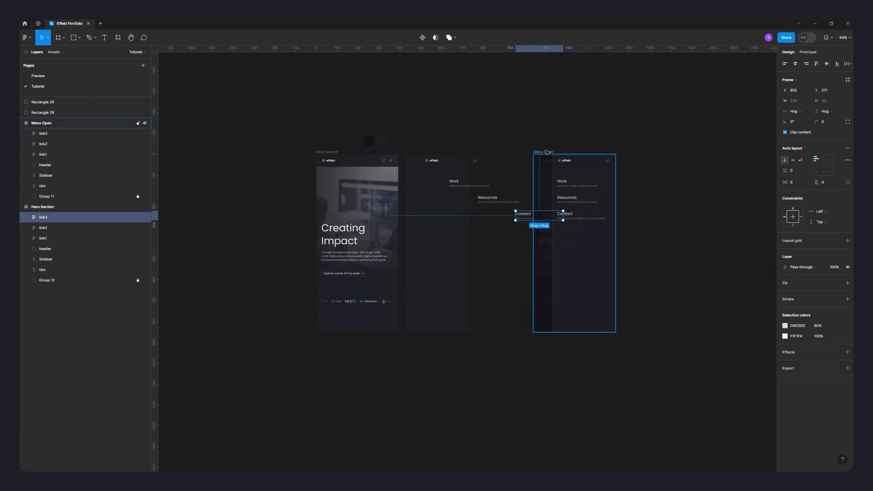
pyautogui.moveTo(548, 151); pyautogui.dragTo(636, 151)
pyautogui.scroll(3, 376, 240)
# Review the staggered header and links, briefly shifting the Work link up and restoring its position
pyautogui.click(434, 161)
pyautogui.keyDown('shift'); pyautogui.click(453, 181); pyautogui.keyUp('shift')
pyautogui.keyDown('shift'); pyautogui.click(487, 197); pyautogui.keyUp('shift')
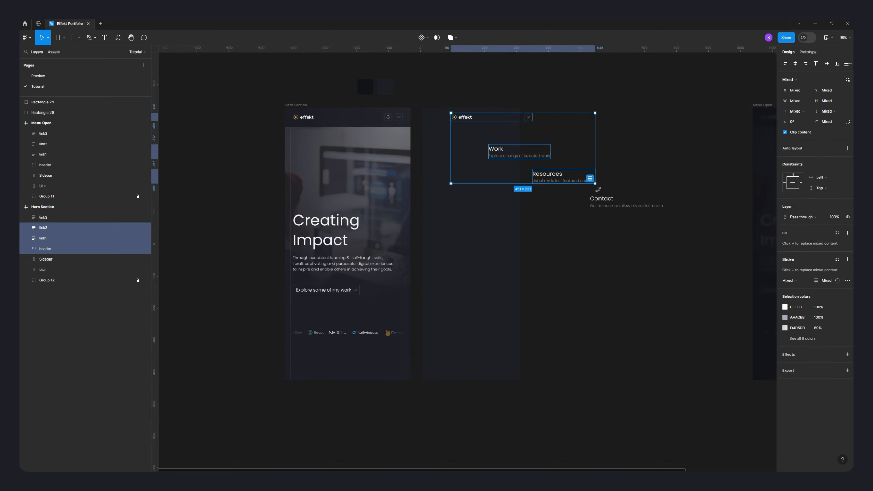
pyautogui.click(591, 229)
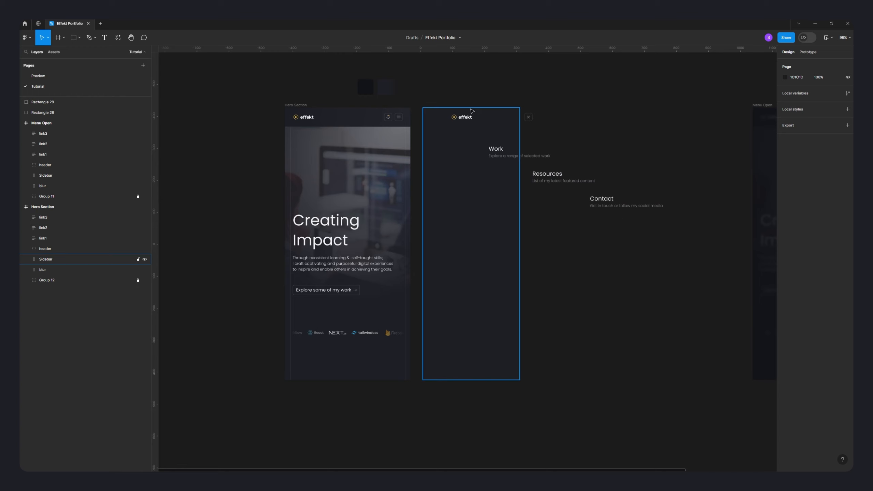
pyautogui.click(506, 155)
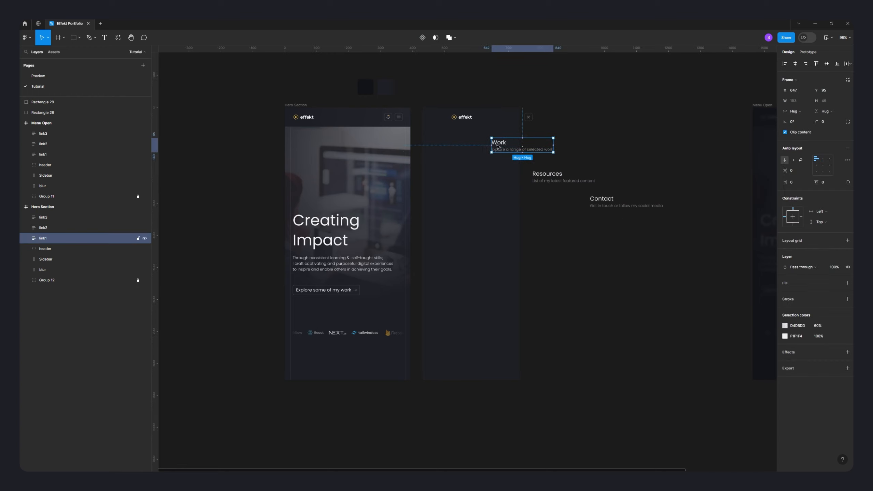
pyautogui.click(615, 205)
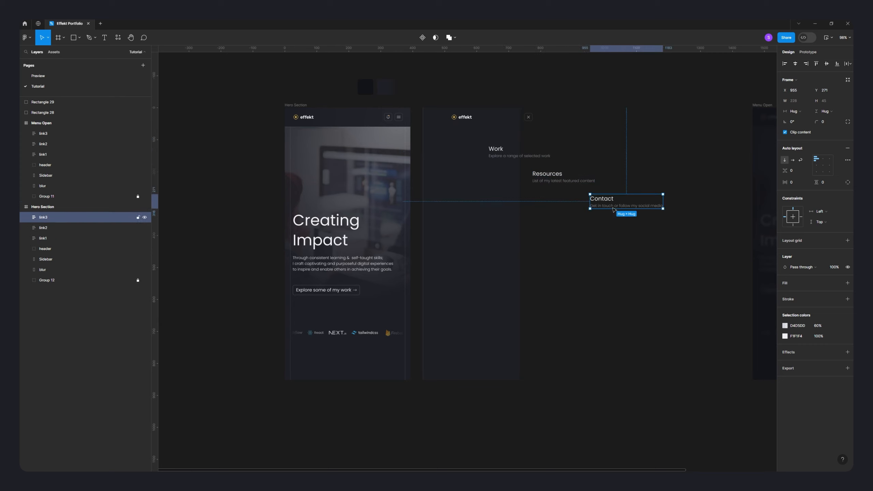
# Try to line up the Contact, Resources and Work links at the left inside the Hero Section's Sidebar
pyautogui.moveTo(616, 205); pyautogui.dragTo(462, 204)
pyautogui.moveTo(554, 178); pyautogui.dragTo(457, 180)
pyautogui.moveTo(496, 152); pyautogui.dragTo(451, 163)
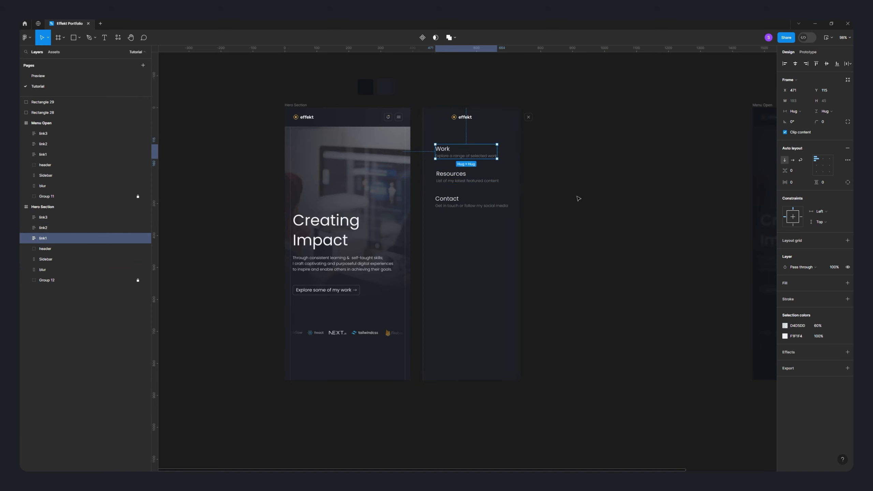
# Undo the repositioning of the Work, Resources and Contact links, restoring their stagger
pyautogui.hscroll(5, 495, 206)
pyautogui.hotkey('ctrl', 'z')
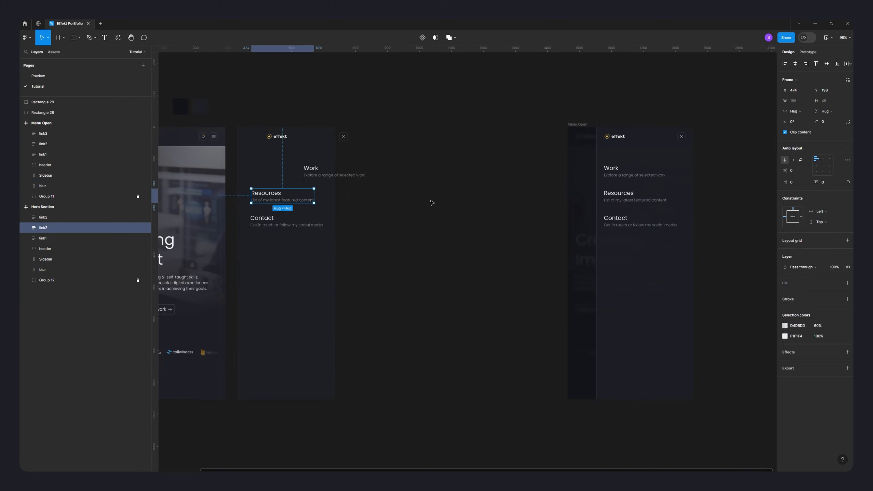
pyautogui.hotkey('ctrl', 'z')
pyautogui.hotkey('ctrl', 'z')
pyautogui.click(406, 252)
pyautogui.moveTo(406, 251); pyautogui.dragTo(449, 249)
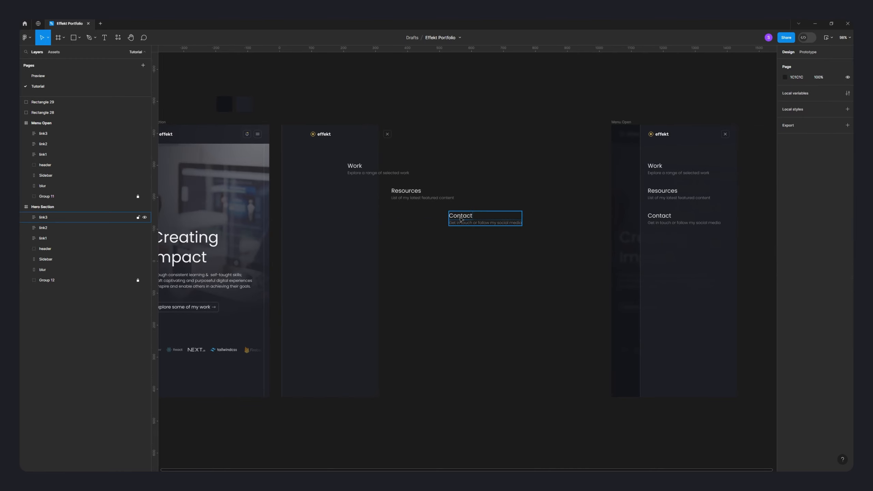
# Examine the staggered Contact, Resources and Work links beside the Hero Section's Sidebar one by one
pyautogui.click(461, 219)
pyautogui.hscroll(-3, 464, 235)
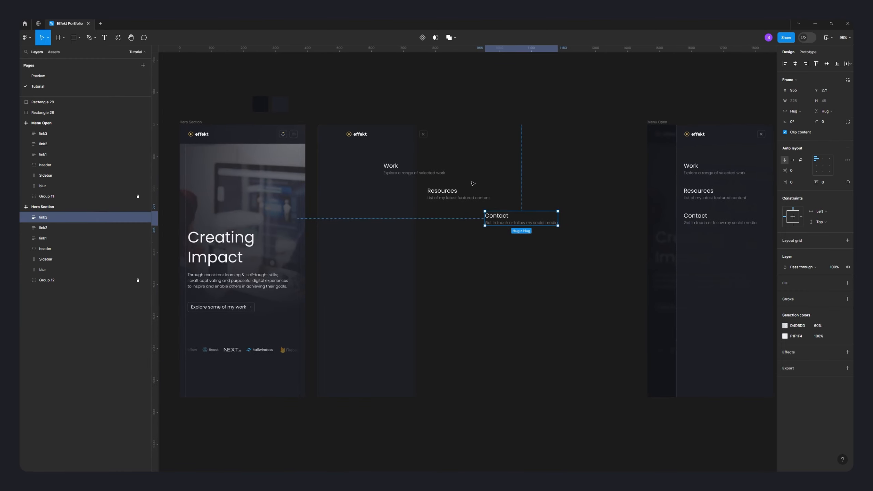
pyautogui.click(449, 192)
pyautogui.press('Tab')
pyautogui.press('Tab')
pyautogui.hotkey('shift', 'Tab')
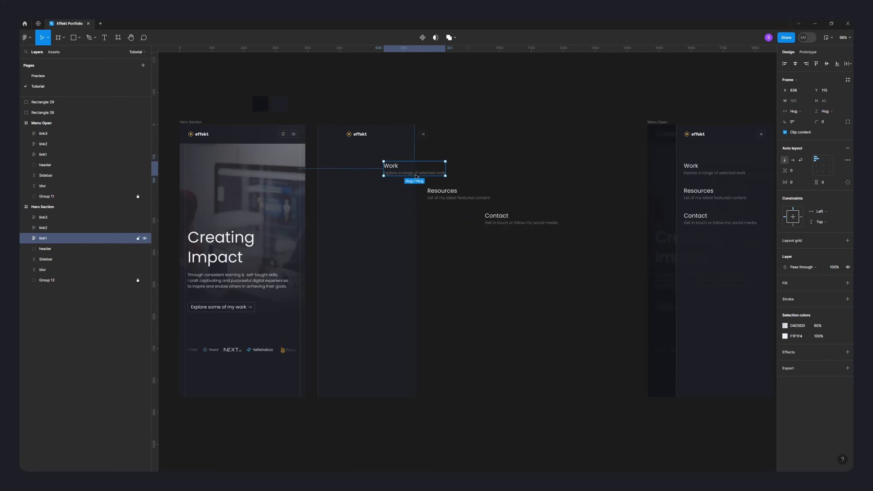
pyautogui.hotkey('shift', 'Tab')
pyautogui.click(498, 220)
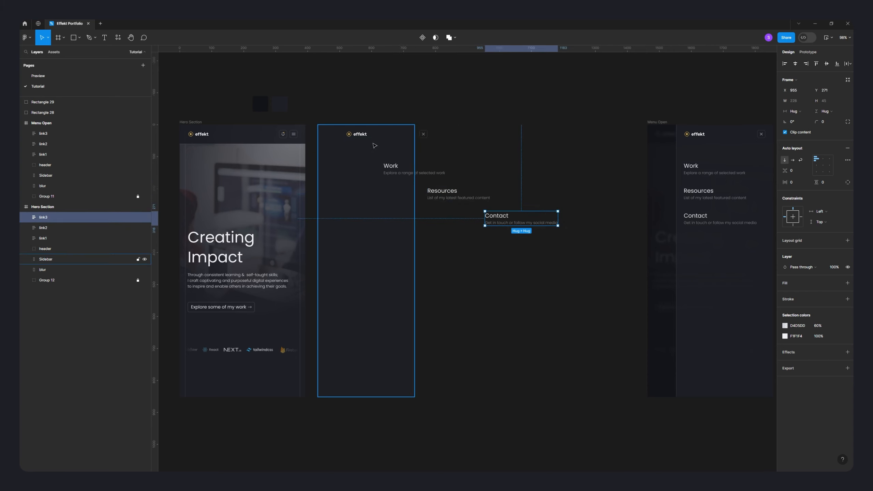
pyautogui.click(538, 269)
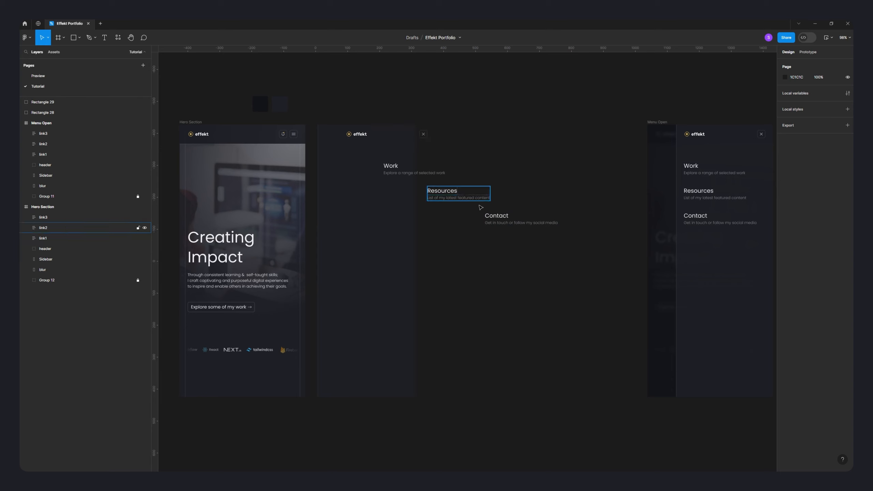
pyautogui.hscroll(-2, 540, 294)
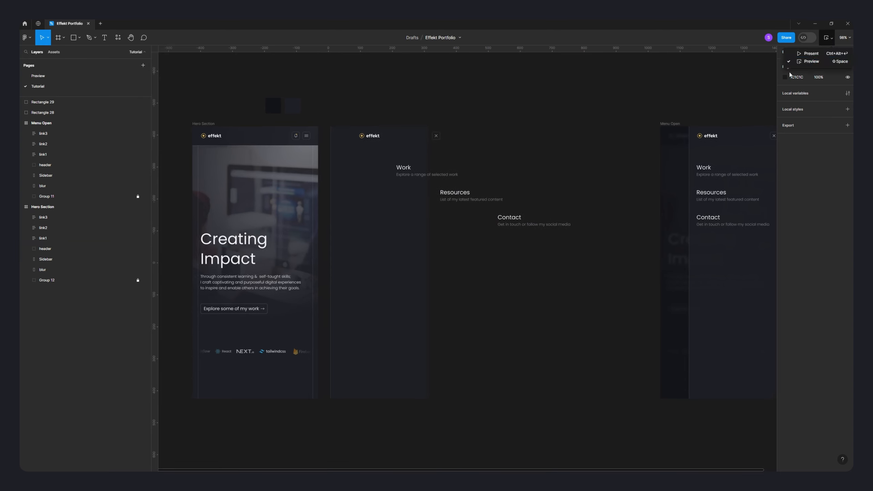
# Preview the prototype, opening and closing the sidebar menu several times to check its staggered link animation, and close the preview
pyautogui.scroll(-10, 615, 115)
pyautogui.click(828, 37)
pyautogui.click(811, 61)
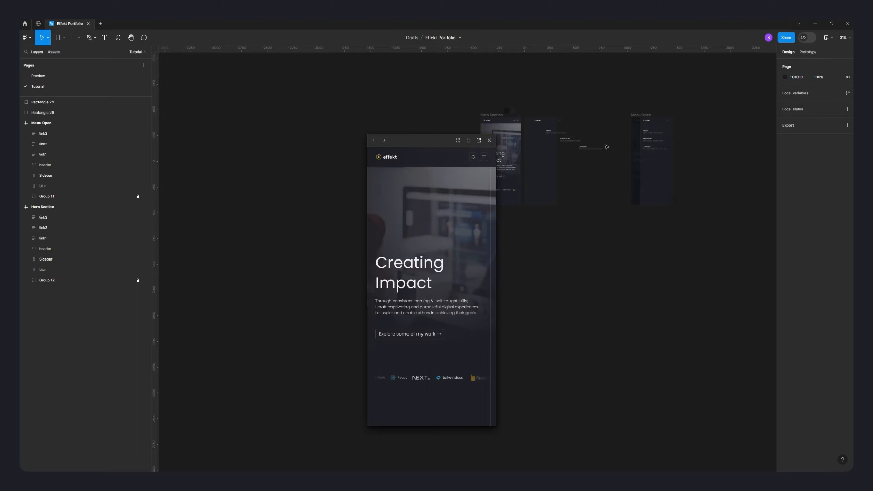
pyautogui.click(484, 157)
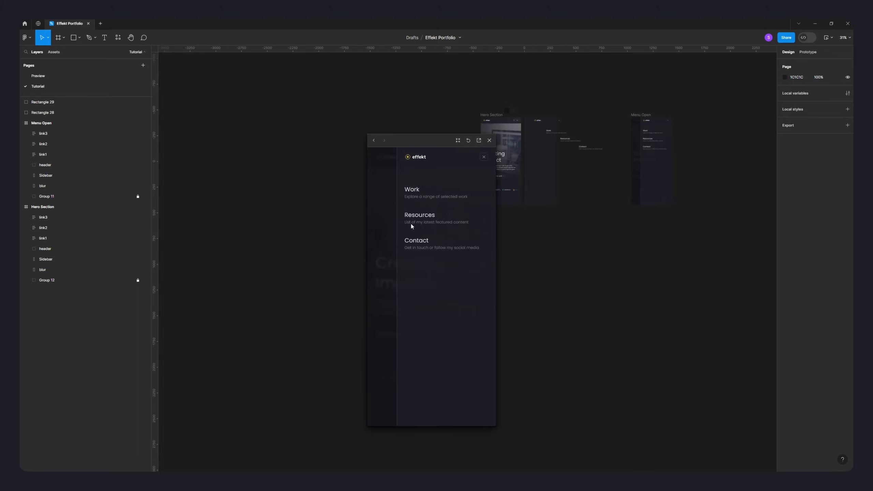
pyautogui.click(485, 158)
pyautogui.click(484, 157)
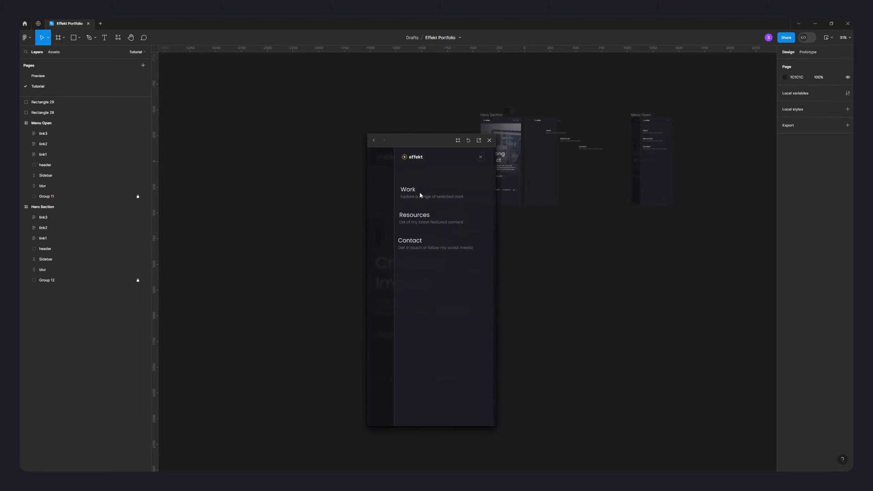
pyautogui.click(485, 158)
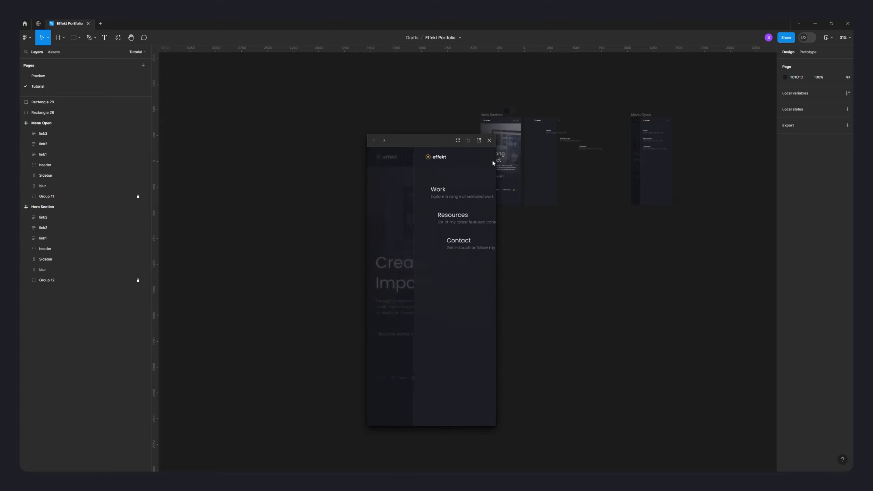
pyautogui.click(484, 158)
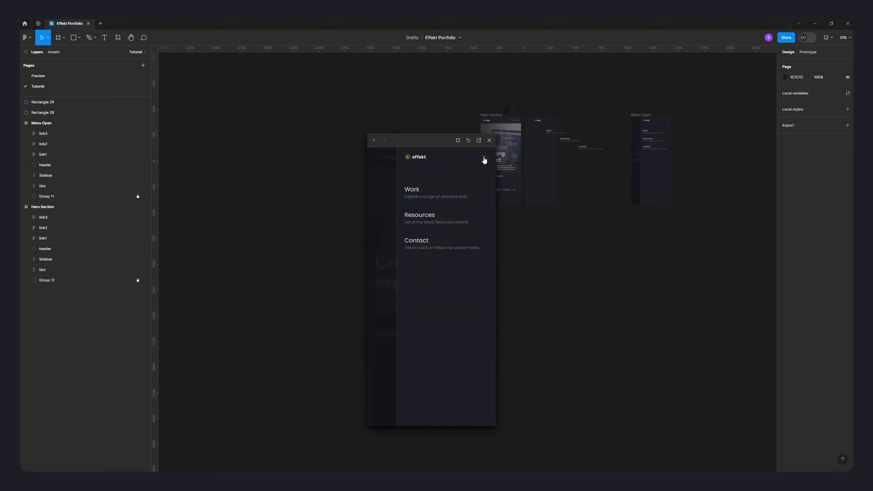
pyautogui.click(481, 158)
pyautogui.click(489, 140)
# Enable content clipping on the Hero Section frame so its off-frame sidebar and links are hidden
pyautogui.click(490, 115)
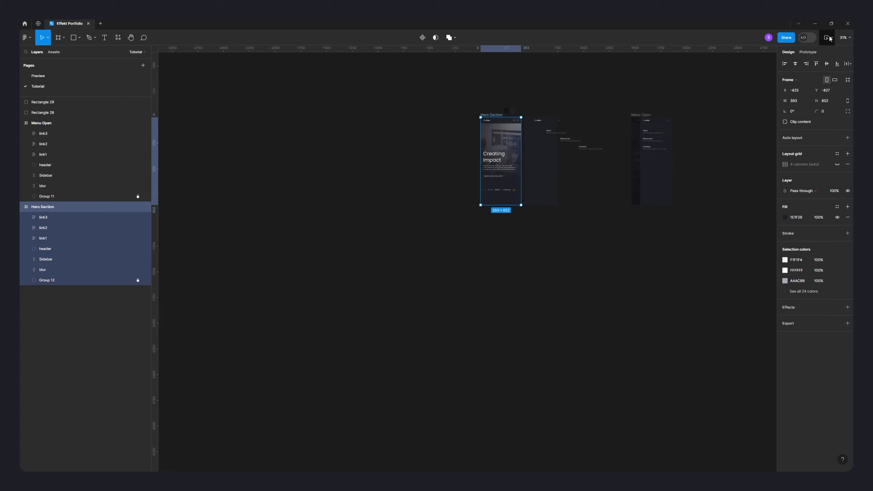
pyautogui.click(785, 122)
pyautogui.click(616, 78)
# Move the Menu Open frame back beside the Hero Section frame, leaving a small gap
pyautogui.moveTo(630, 97); pyautogui.dragTo(421, 139)
pyautogui.click(497, 136)
pyautogui.scroll(5, 497, 137)
pyautogui.click(462, 124)
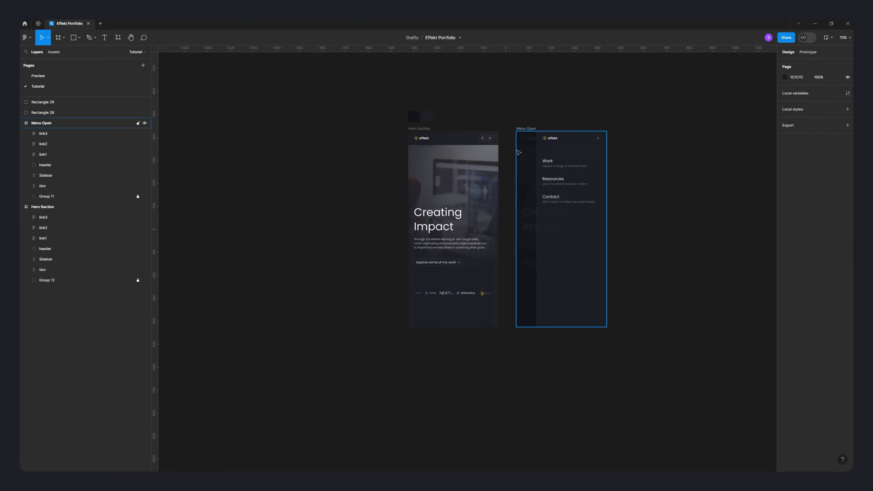
pyautogui.scroll(3, 509, 96)
pyautogui.click(396, 100)
pyautogui.click(610, 82)
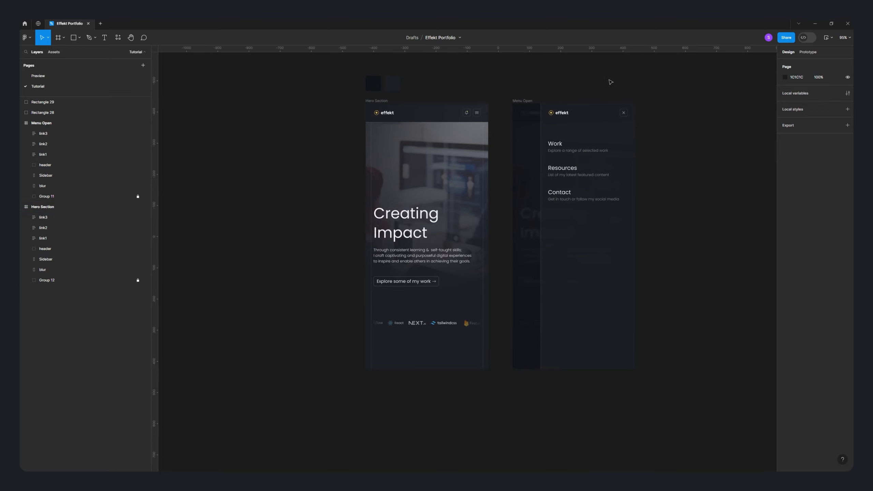
# Change the easing of the Hero Section menu icon's Smart animate interaction to Menu Open to Custom spring
pyautogui.click(808, 52)
pyautogui.moveTo(510, 233); pyautogui.dragTo(498, 183)
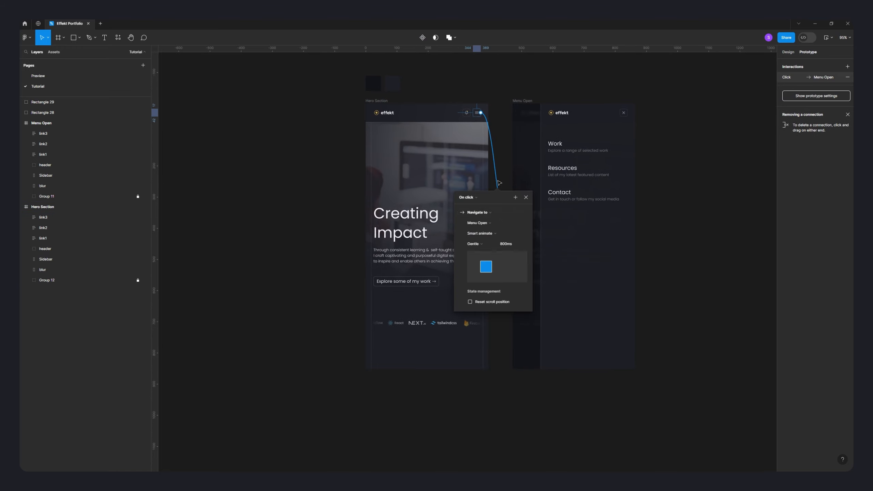
pyautogui.click(481, 244)
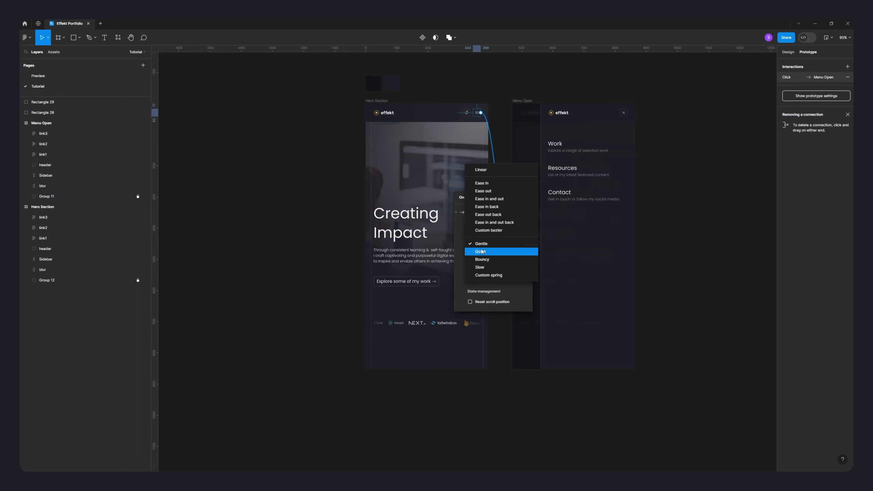
pyautogui.click(486, 275)
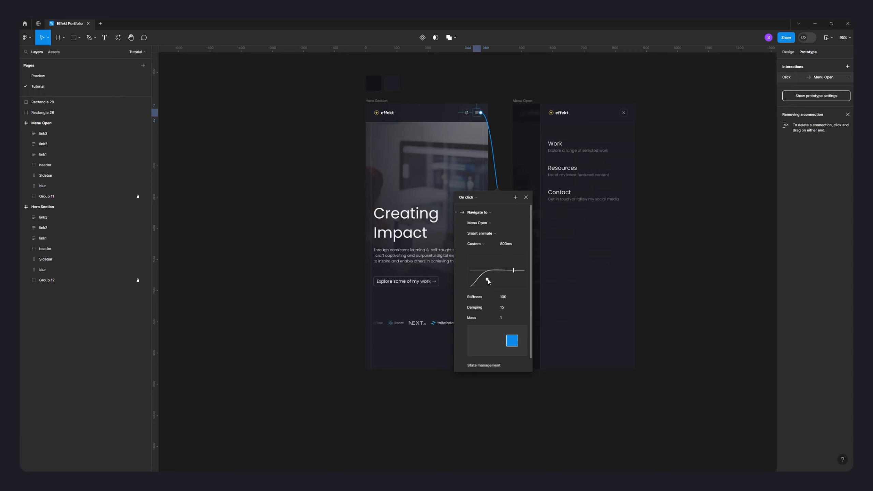